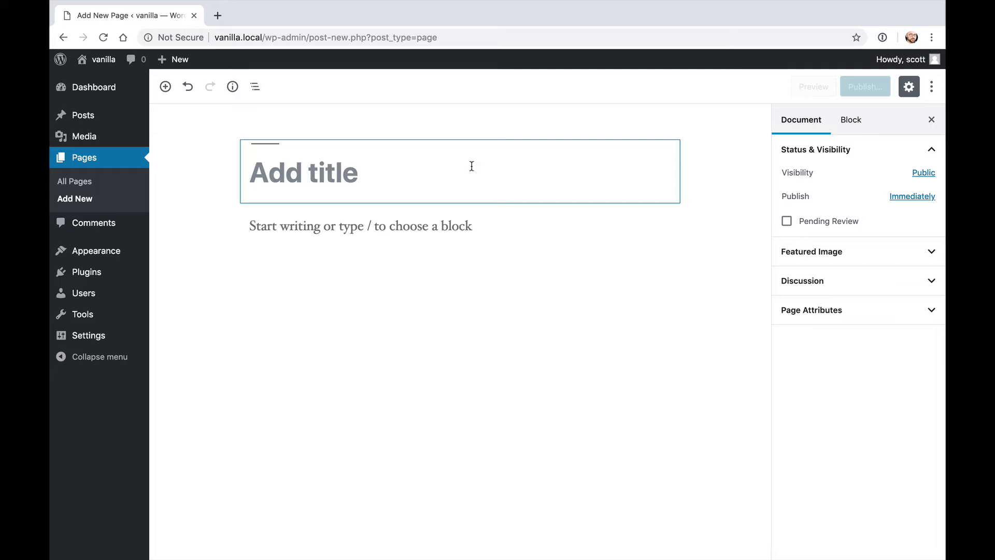
Step: Title the new page "Episode 77 Demo"
{"action": "type", "text": "E"}
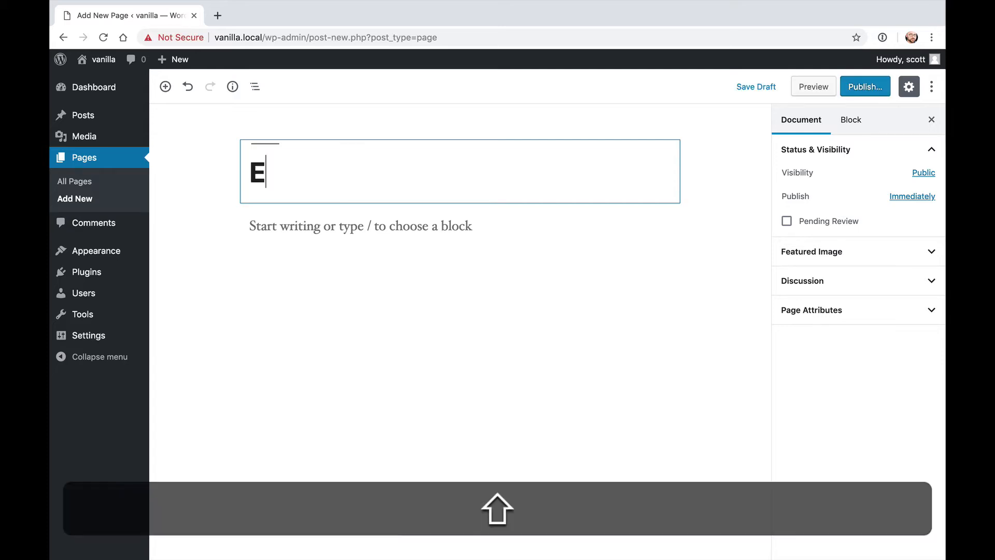
{"action": "type", "text": "pisode 77 Demo"}
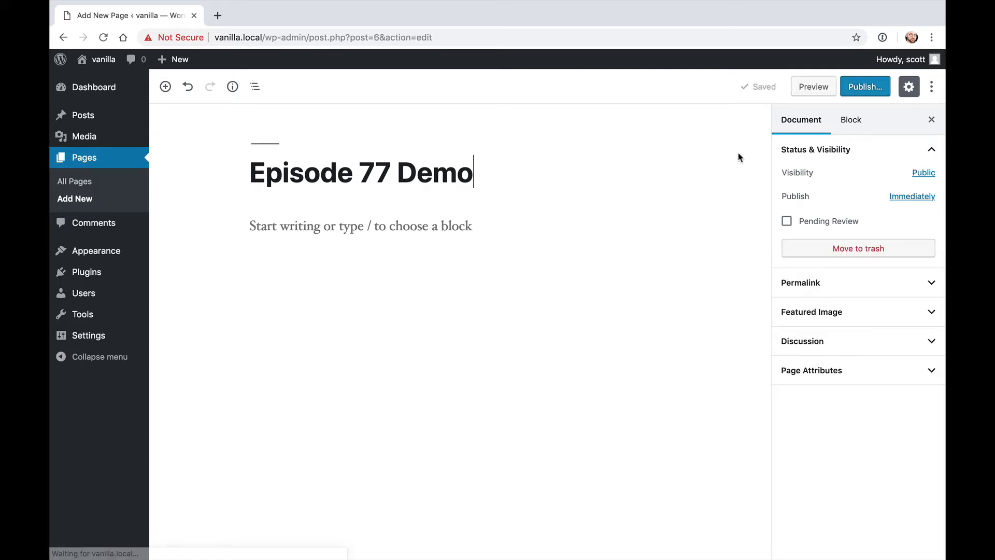
Step: Enable the Top Toolbar view option and place the cursor in the page's empty first block
{"action": "left_click", "coordinate": [932, 87]}
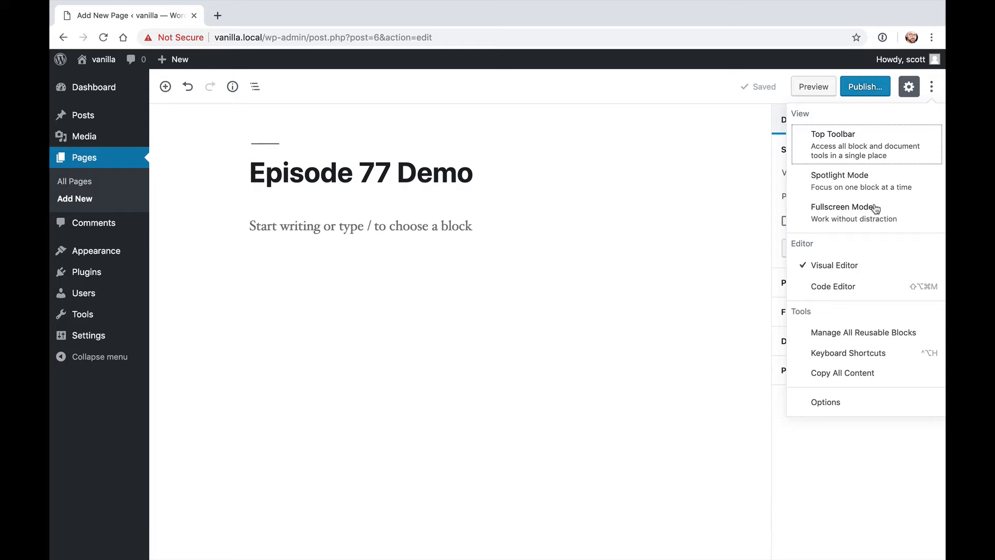
{"action": "left_click", "coordinate": [875, 148]}
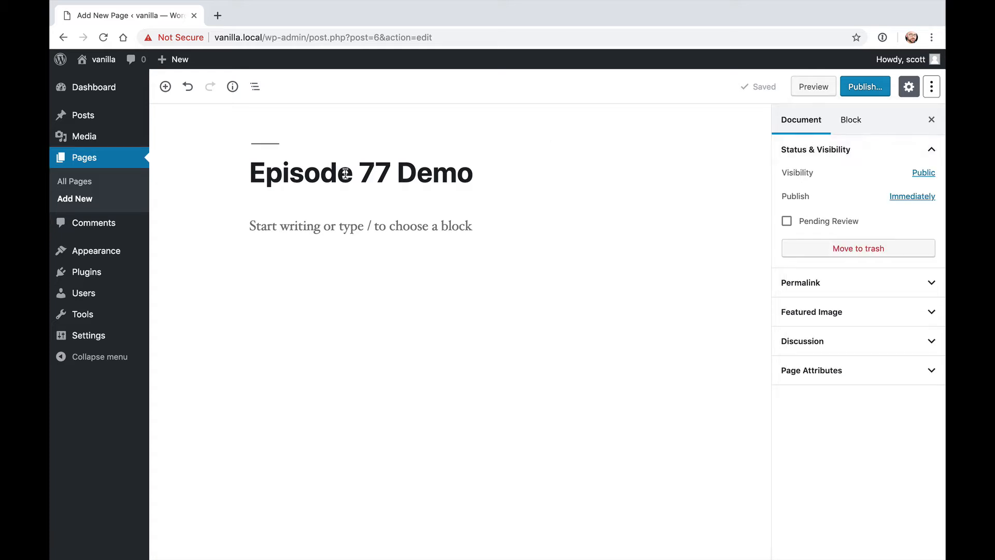
{"action": "left_click", "coordinate": [331, 227]}
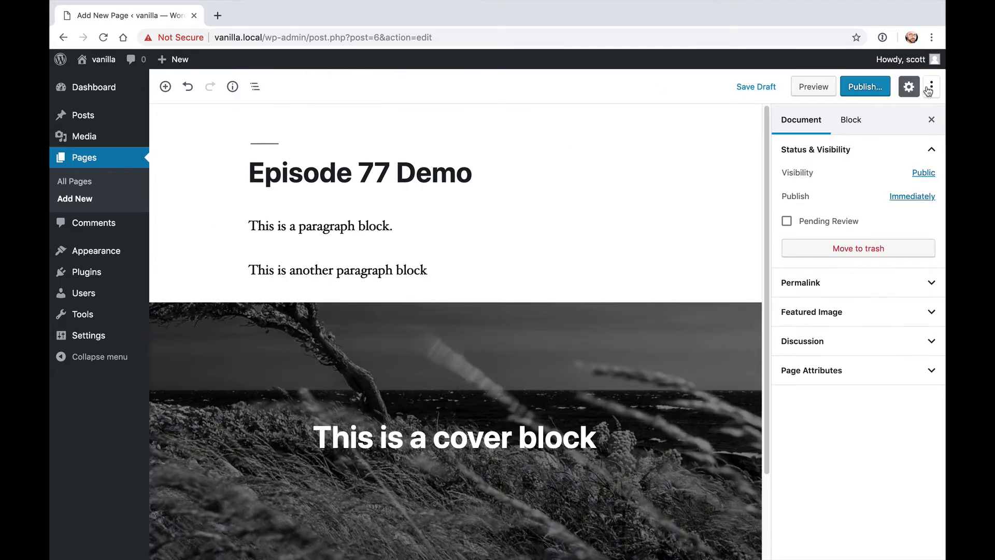
Step: Turn on Spotlight Mode and select the page's blocks one after another to try its focus effect
{"action": "left_click", "coordinate": [929, 88]}
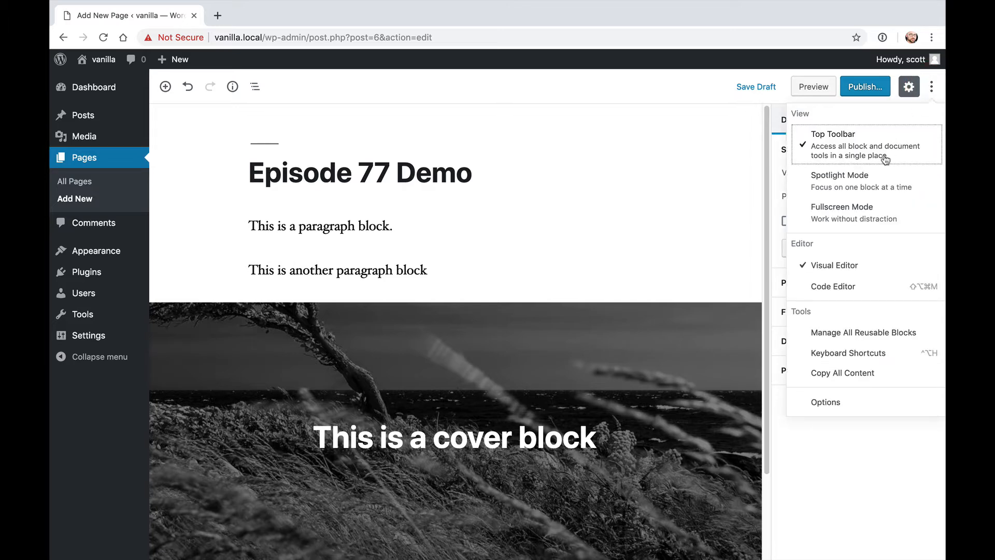
{"action": "left_click", "coordinate": [866, 182]}
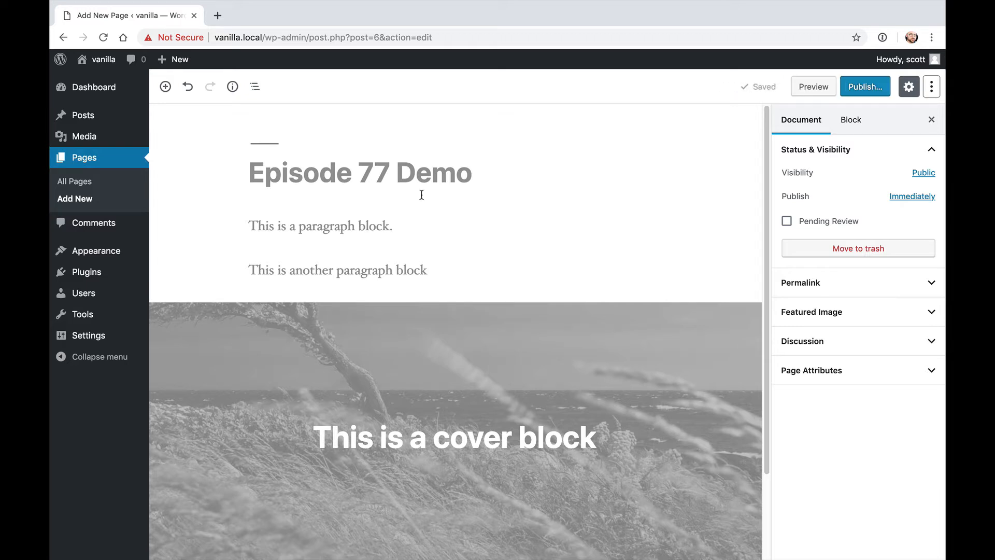
{"action": "left_click", "coordinate": [374, 233]}
{"action": "left_click", "coordinate": [358, 267]}
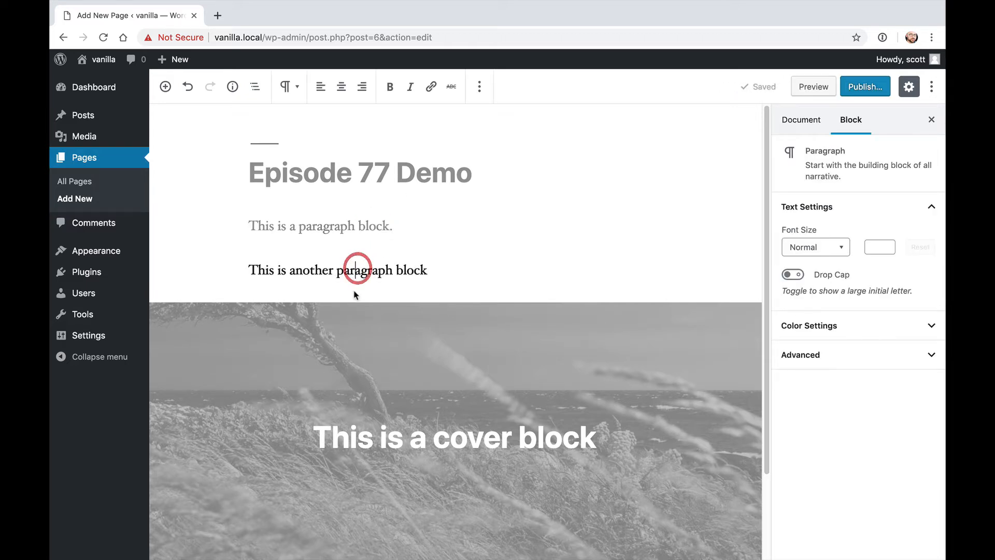
{"action": "left_click", "coordinate": [371, 233]}
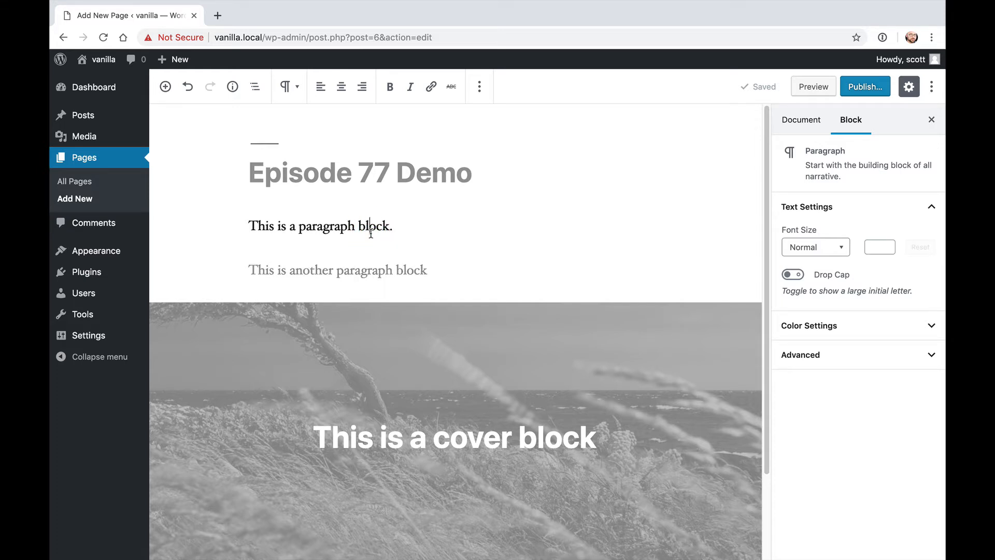
{"action": "left_click", "coordinate": [346, 269]}
{"action": "left_click", "coordinate": [375, 415]}
{"action": "left_click", "coordinate": [365, 267]}
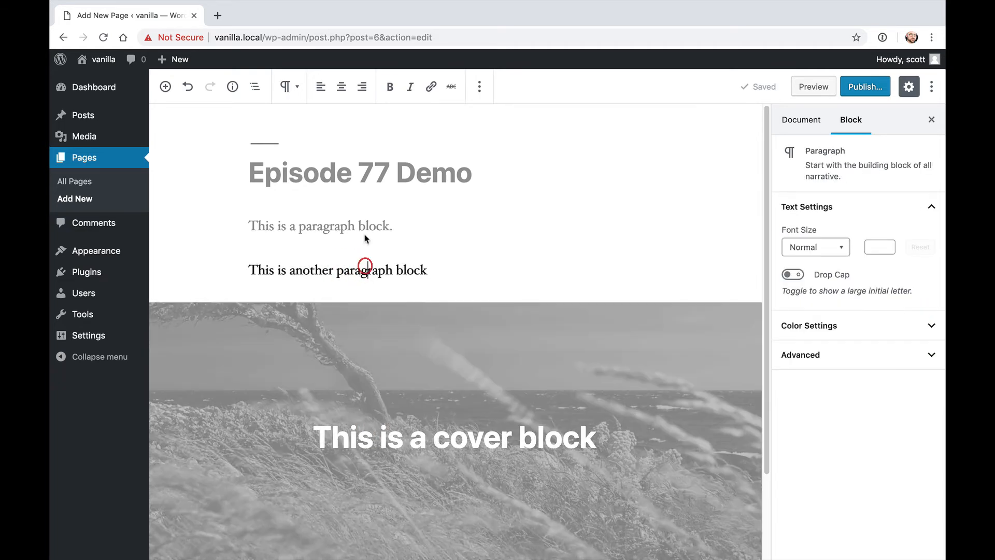
{"action": "left_click", "coordinate": [368, 229]}
{"action": "left_click", "coordinate": [362, 269]}
{"action": "left_click", "coordinate": [377, 228]}
{"action": "left_click", "coordinate": [386, 270]}
Step: Turn off Spotlight Mode and switch the editor to Fullscreen Mode
{"action": "left_click", "coordinate": [931, 86]}
{"action": "left_click", "coordinate": [856, 184]}
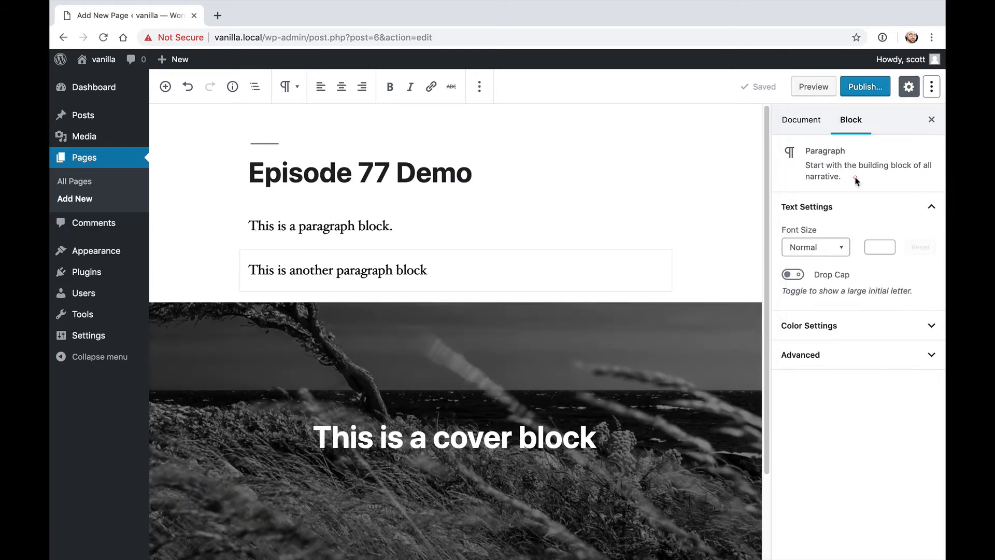
{"action": "left_click", "coordinate": [932, 89]}
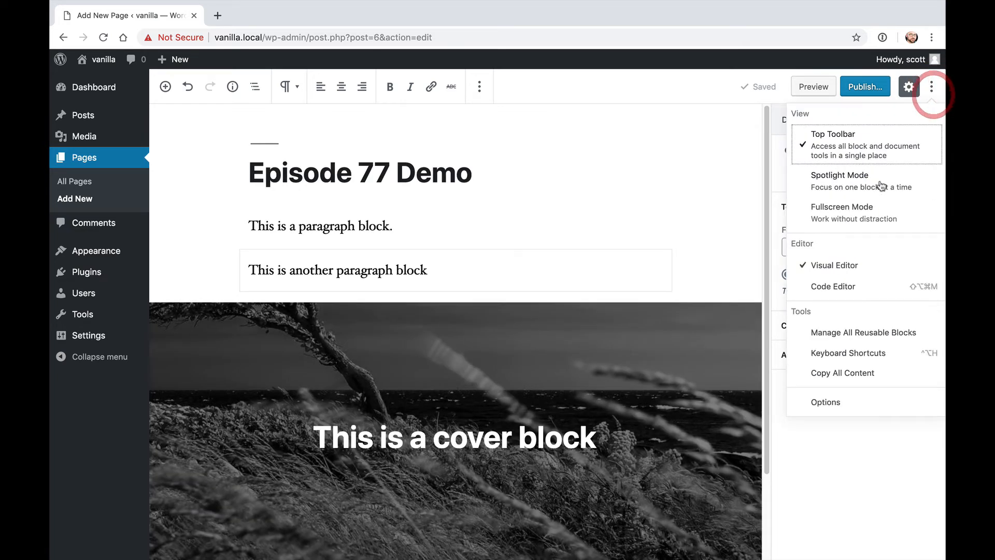
{"action": "left_click", "coordinate": [870, 216]}
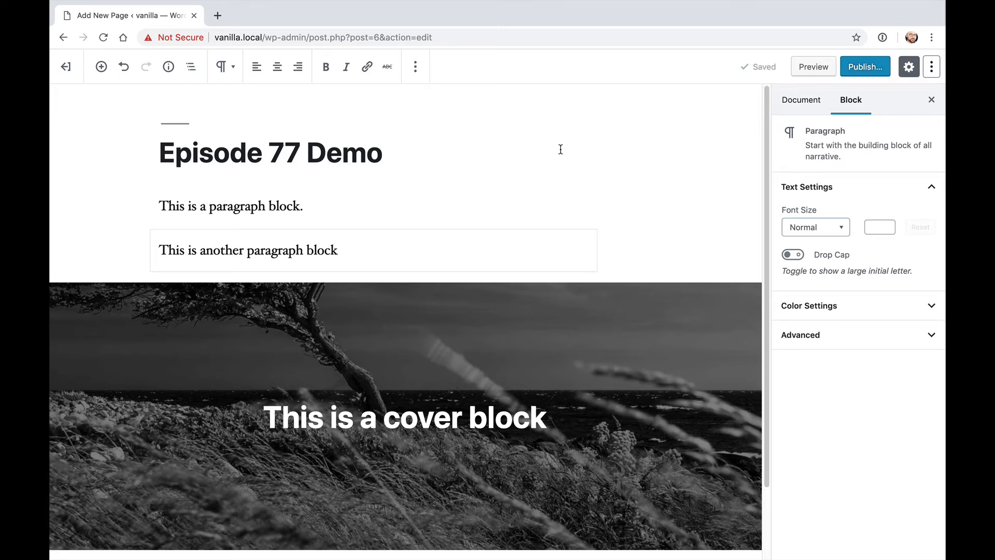
{"action": "left_click", "coordinate": [543, 160]}
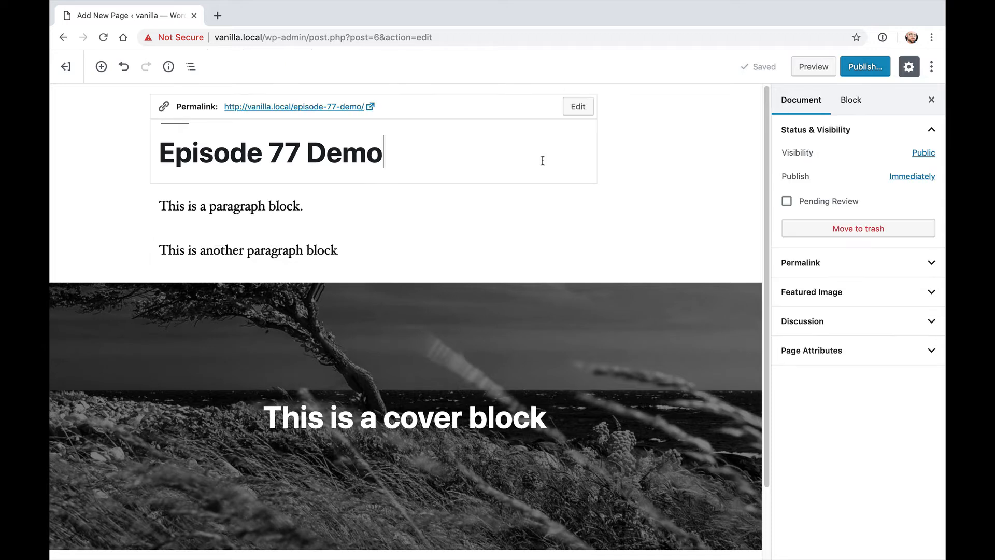
{"action": "left_click", "coordinate": [639, 190]}
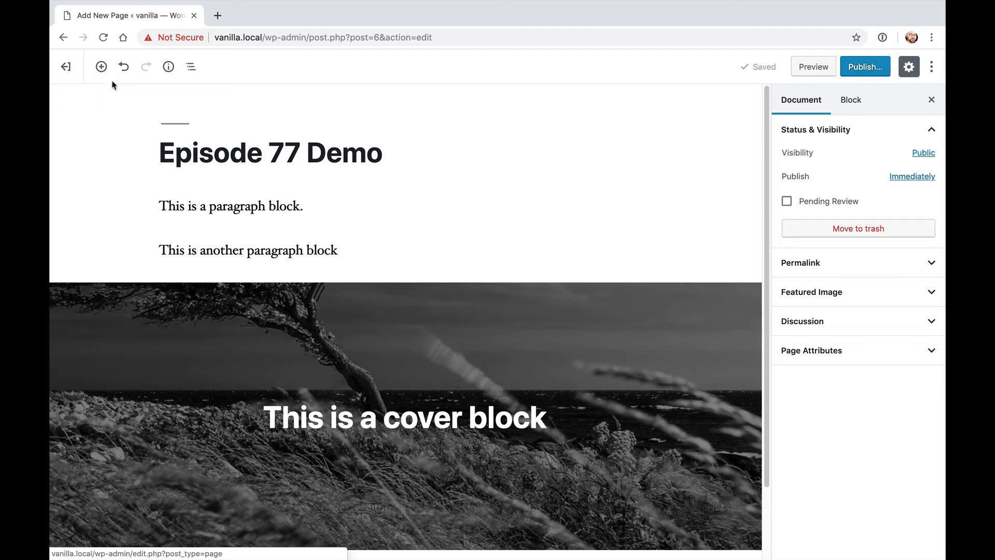
{"action": "scroll", "coordinate": [435, 321], "scroll_direction": "down", "scroll_amount": 2}
{"action": "scroll", "coordinate": [438, 319], "scroll_direction": "up", "scroll_amount": 2}
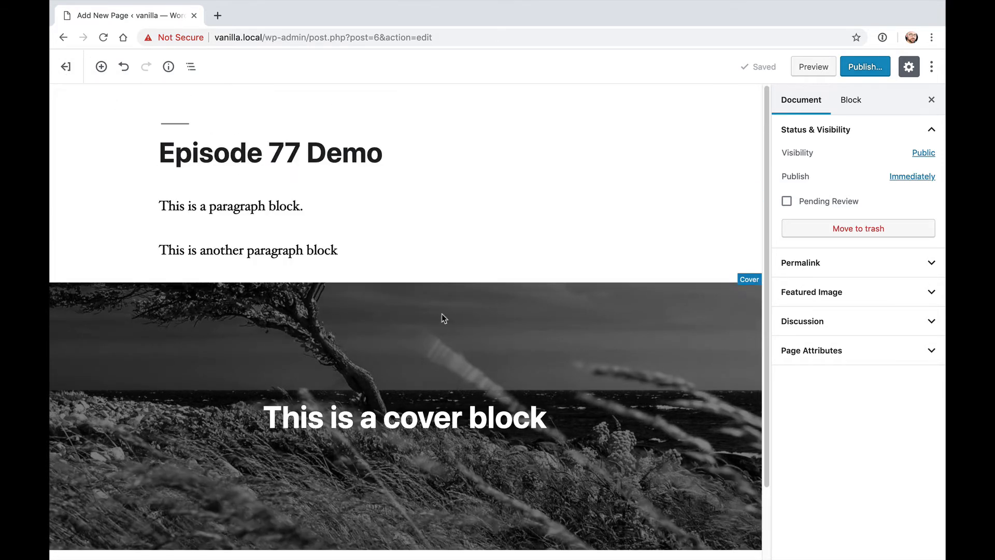
Step: Exit Fullscreen Mode to bring back the admin interface, and turn Fullscreen Mode on again
{"action": "left_click", "coordinate": [931, 66]}
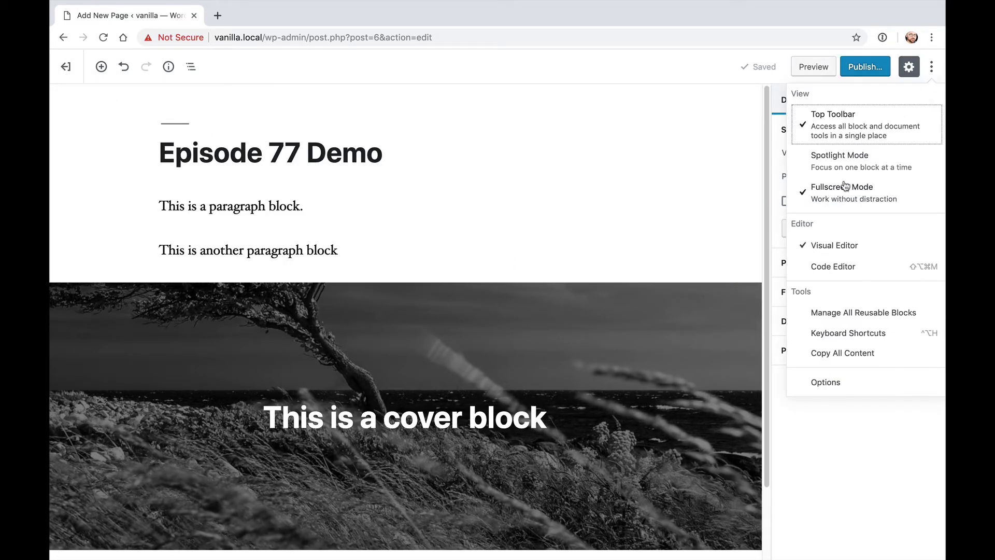
{"action": "left_click", "coordinate": [845, 186]}
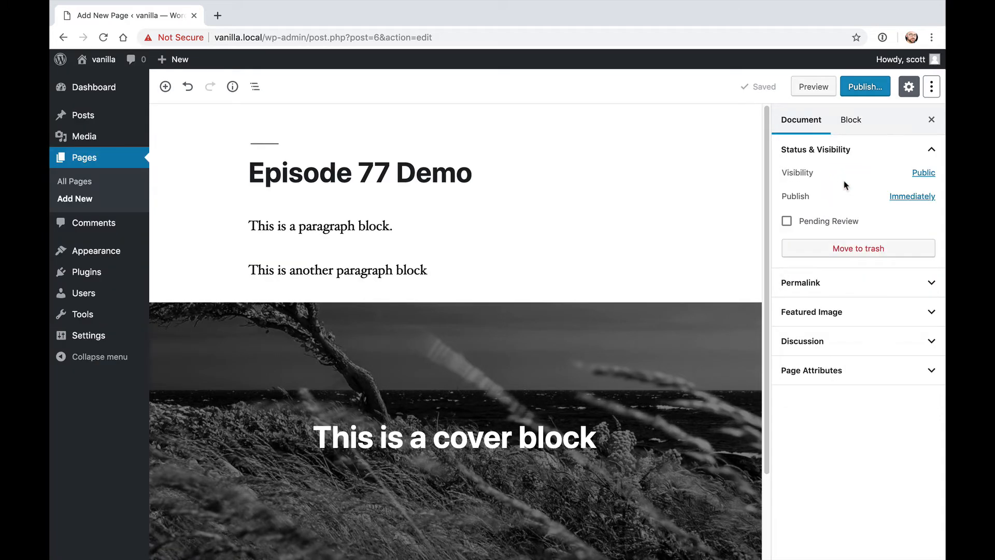
{"action": "left_click", "coordinate": [932, 88]}
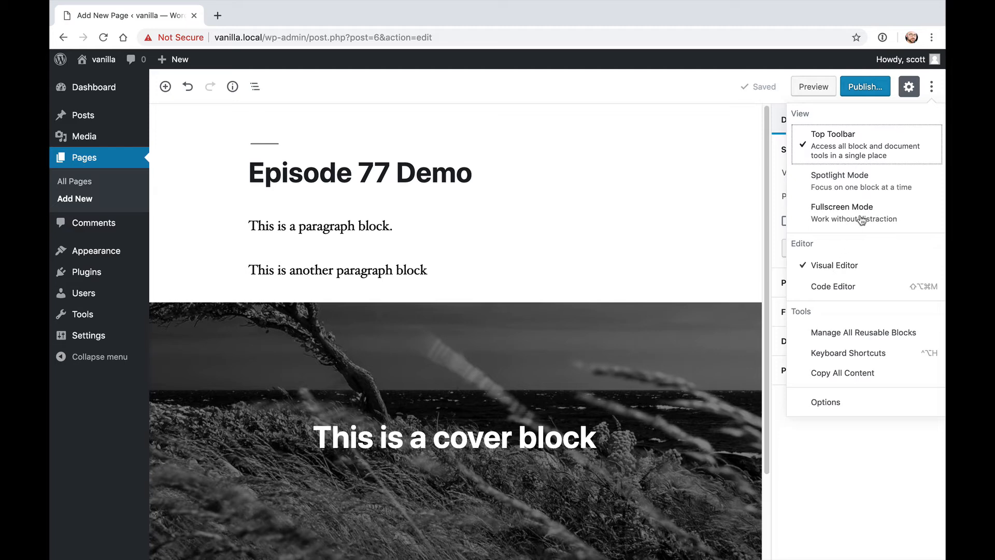
{"action": "left_click", "coordinate": [845, 220]}
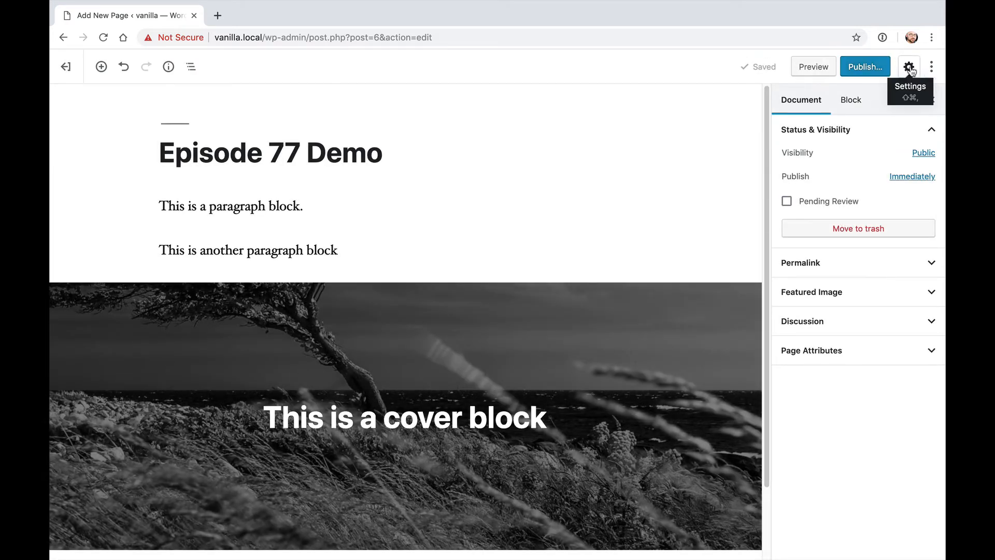
Step: Hide the settings sidebar and select the title and paragraph blocks in the widened editor
{"action": "left_click", "coordinate": [909, 66]}
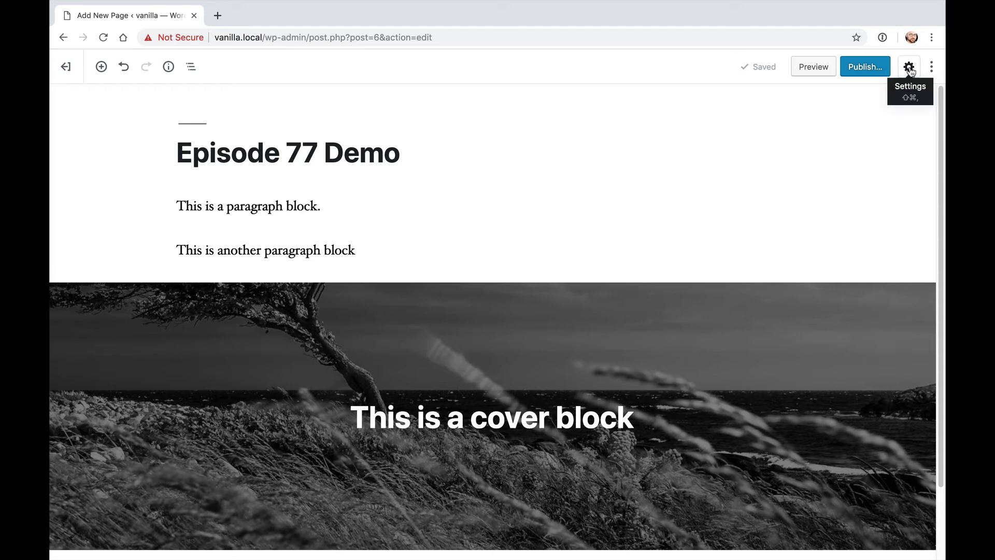
{"action": "scroll", "coordinate": [455, 270], "scroll_direction": "down", "scroll_amount": 2}
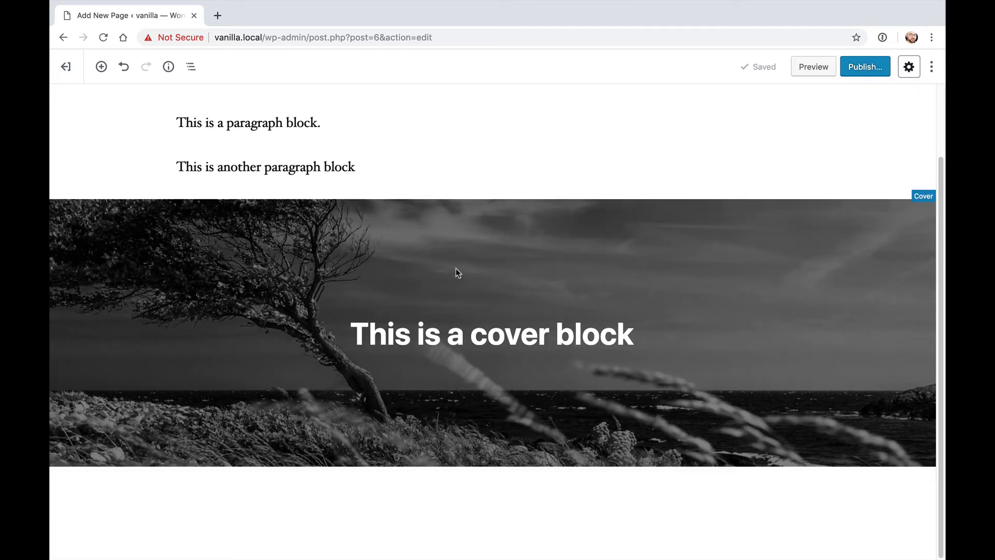
{"action": "scroll", "coordinate": [455, 270], "scroll_direction": "up", "scroll_amount": 2}
{"action": "left_click", "coordinate": [474, 135]}
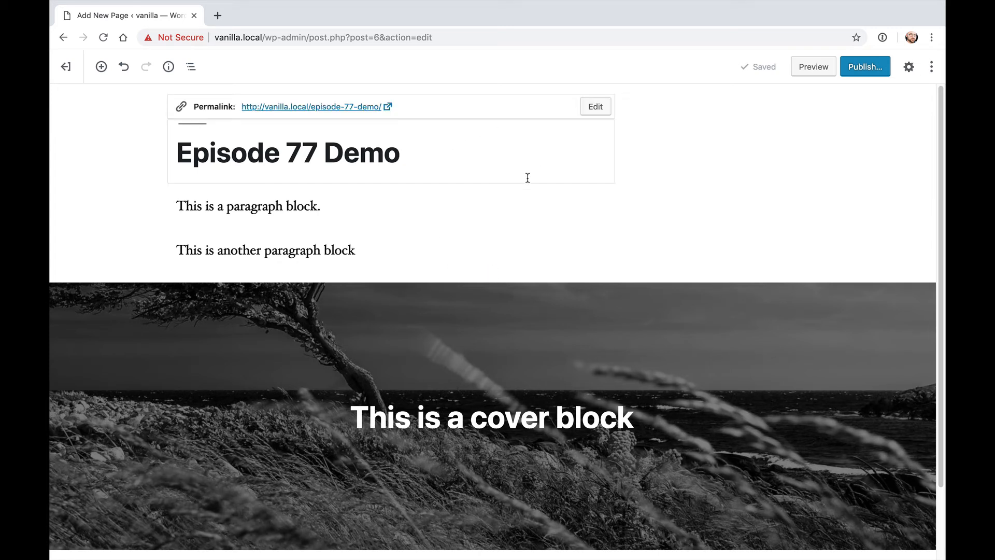
{"action": "left_click", "coordinate": [431, 232]}
{"action": "left_click", "coordinate": [418, 242]}
{"action": "left_click", "coordinate": [444, 196]}
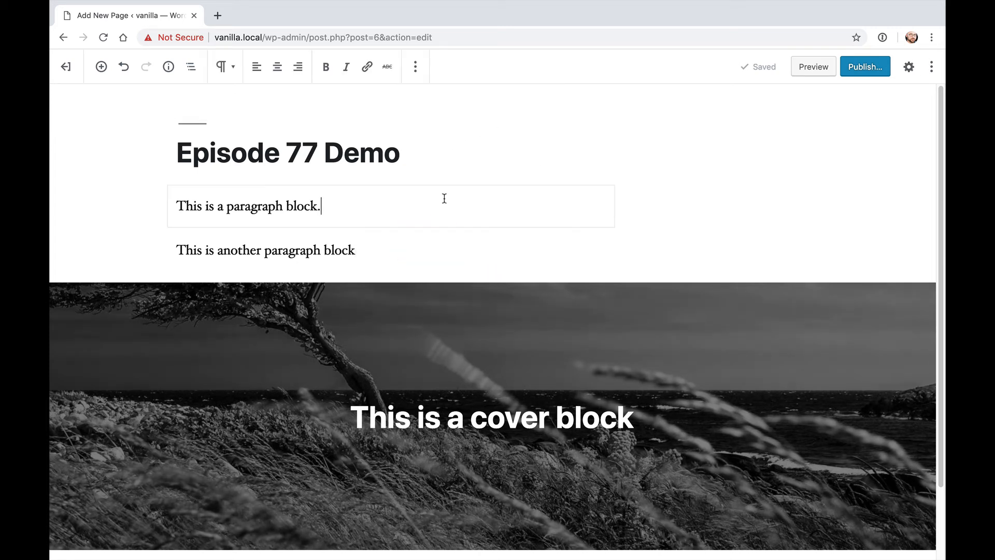
Step: Combine Spotlight Mode with Fullscreen Mode and switch the focus between the title and the two paragraph blocks
{"action": "left_click", "coordinate": [932, 67]}
{"action": "left_click", "coordinate": [836, 154]}
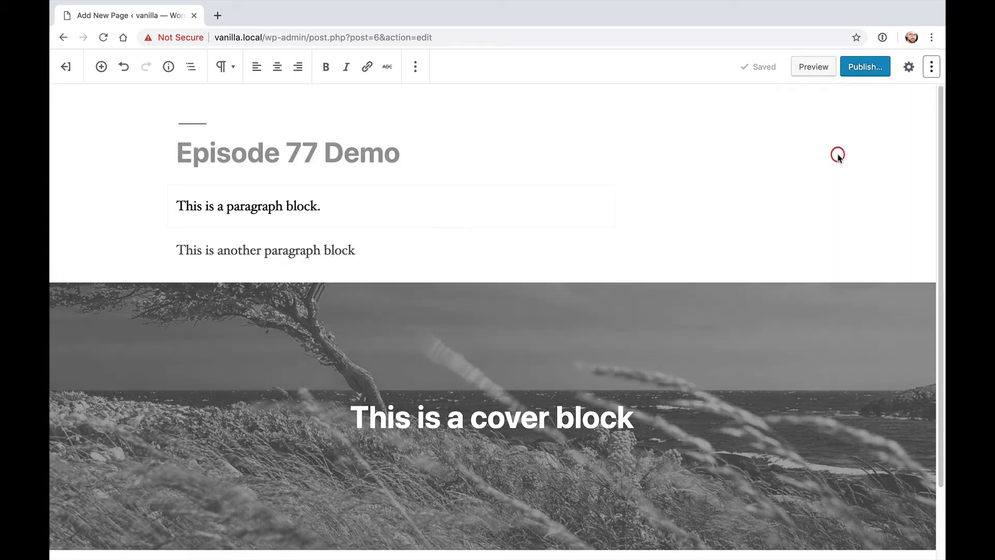
{"action": "scroll", "coordinate": [346, 267], "scroll_direction": "down", "scroll_amount": 2}
{"action": "scroll", "coordinate": [347, 267], "scroll_direction": "up", "scroll_amount": 2}
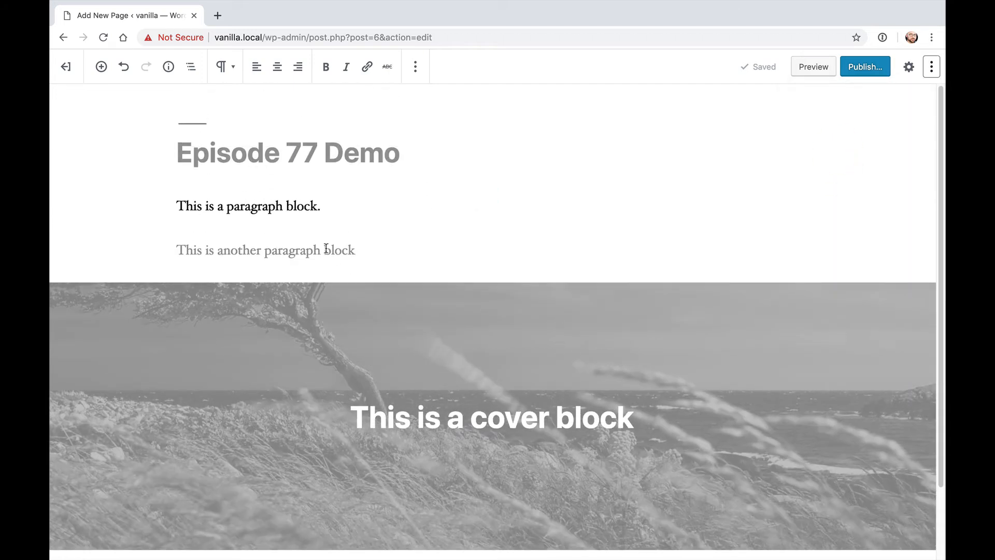
{"action": "left_click", "coordinate": [324, 251]}
{"action": "left_click", "coordinate": [338, 158]}
{"action": "left_click", "coordinate": [304, 208]}
{"action": "left_click", "coordinate": [304, 251]}
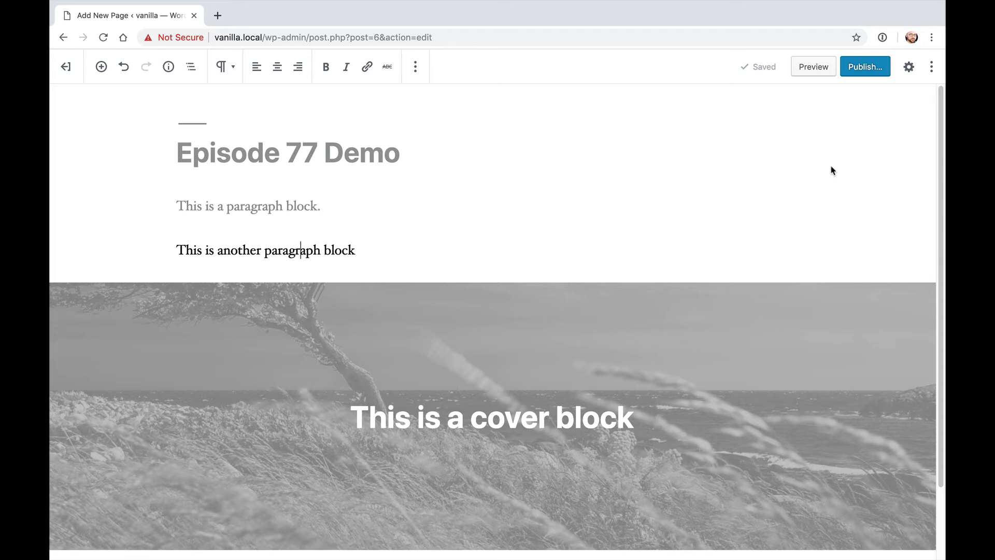
Step: Turn off both Fullscreen Mode and Spotlight Mode
{"action": "left_click", "coordinate": [932, 66]}
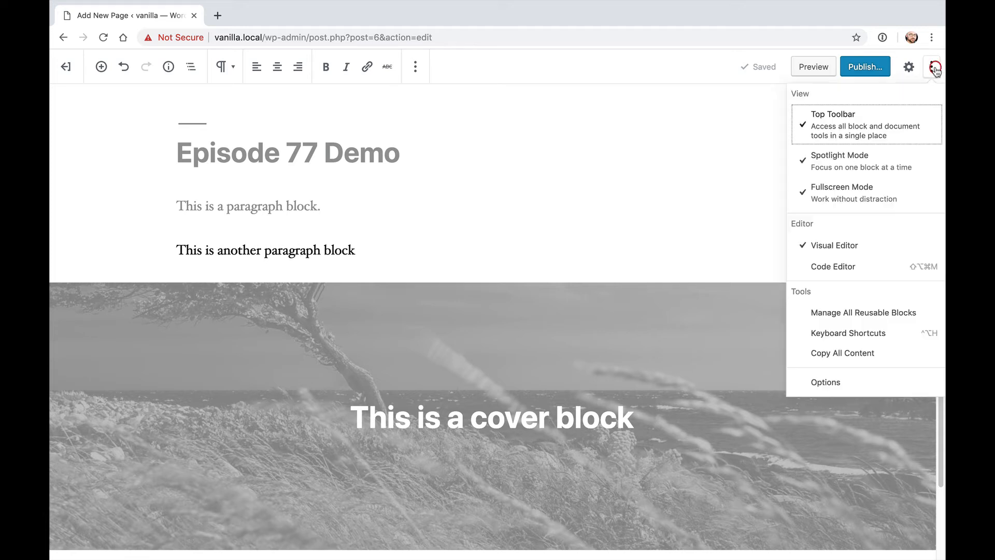
{"action": "left_click", "coordinate": [860, 188]}
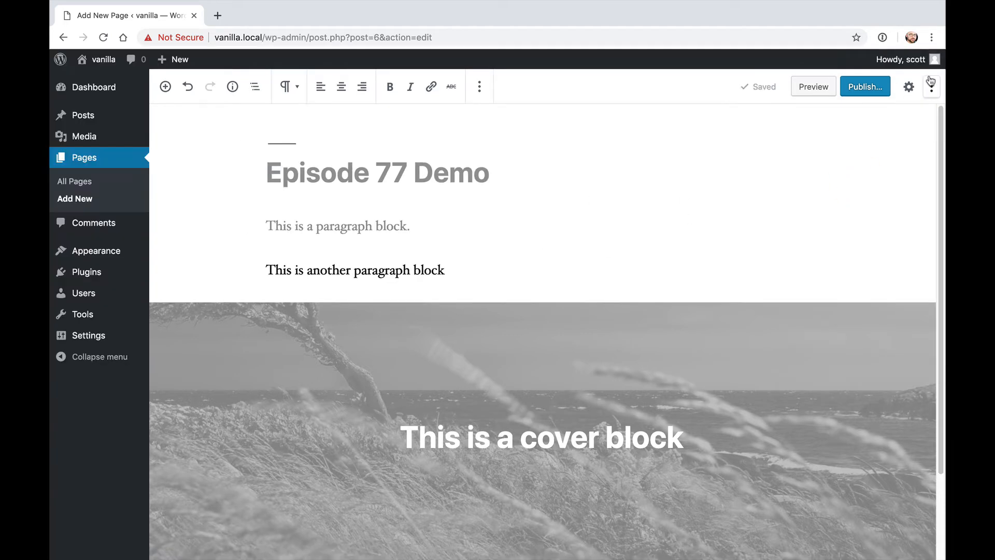
{"action": "left_click", "coordinate": [931, 86]}
{"action": "left_click", "coordinate": [852, 186]}
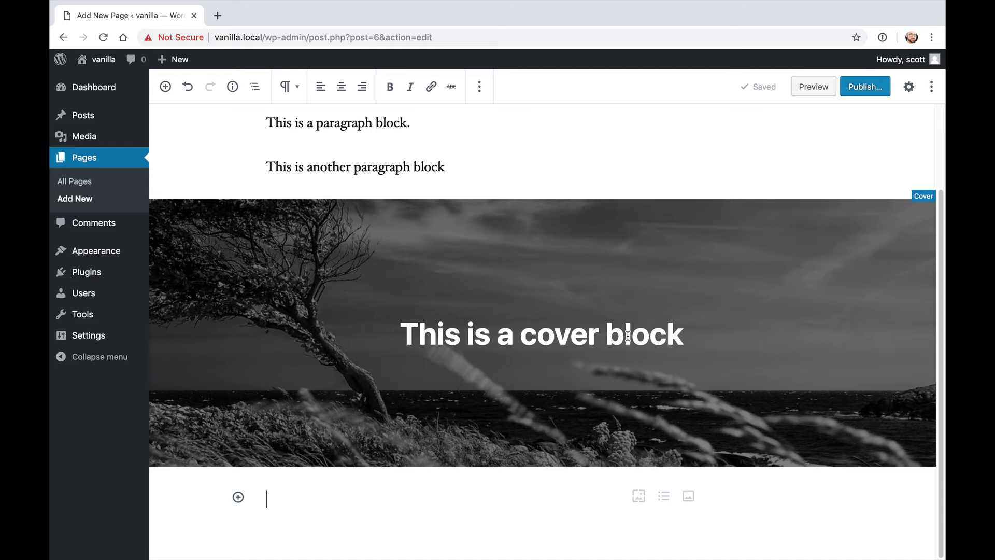
Step: Start a numbered list below the cover block with the item "this is the first bullet" and begin a second item
{"action": "left_click", "coordinate": [269, 499]}
{"action": "type", "text": "1. "}
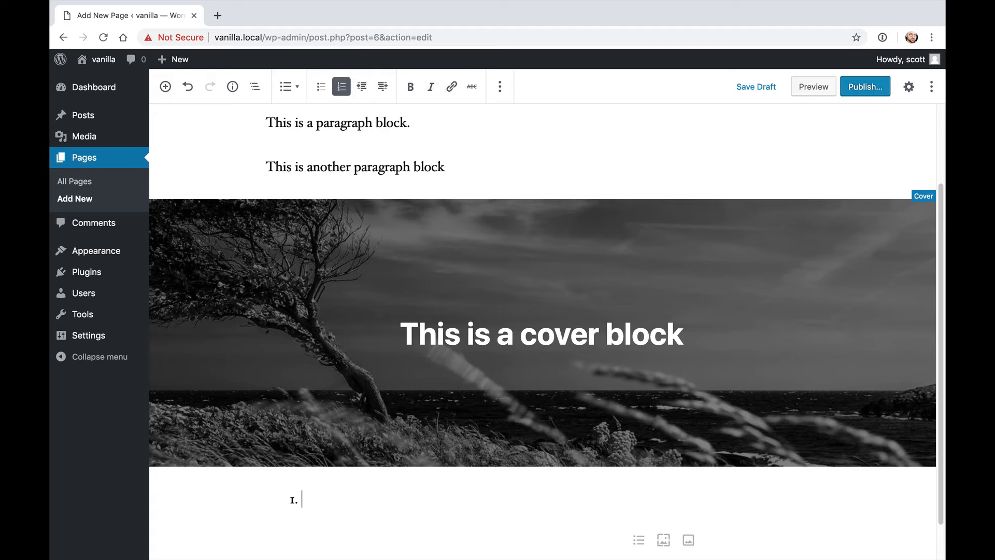
{"action": "type", "text": "this is a t"}
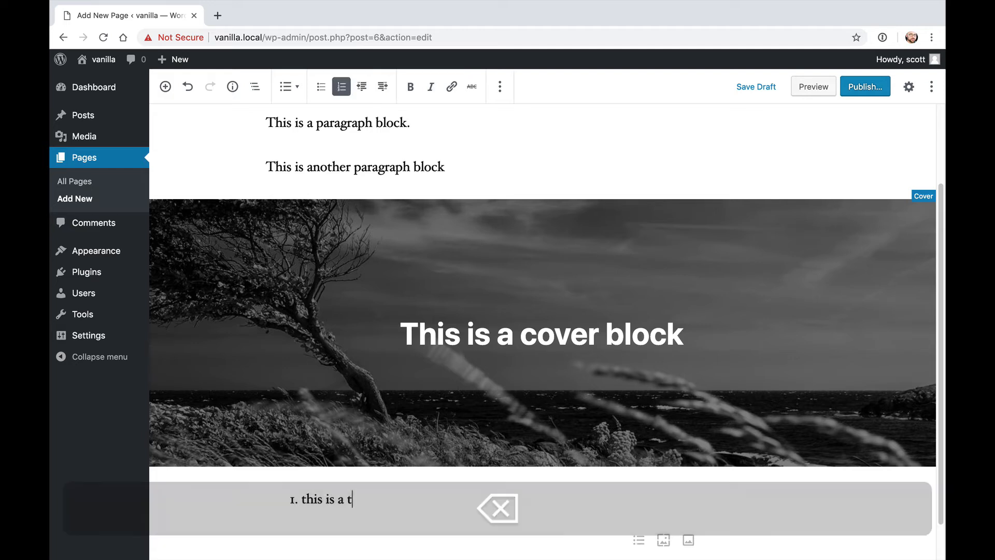
{"action": "type", "text": "he"}
{"action": "key", "text": "BackSpace"}
{"action": "key", "text": "BackSpace"}
{"action": "key", "text": "BackSpace"}
{"action": "key", "text": "BackSpace"}
{"action": "key", "text": "BackSpace"}
{"action": "type", "text": "th efir"}
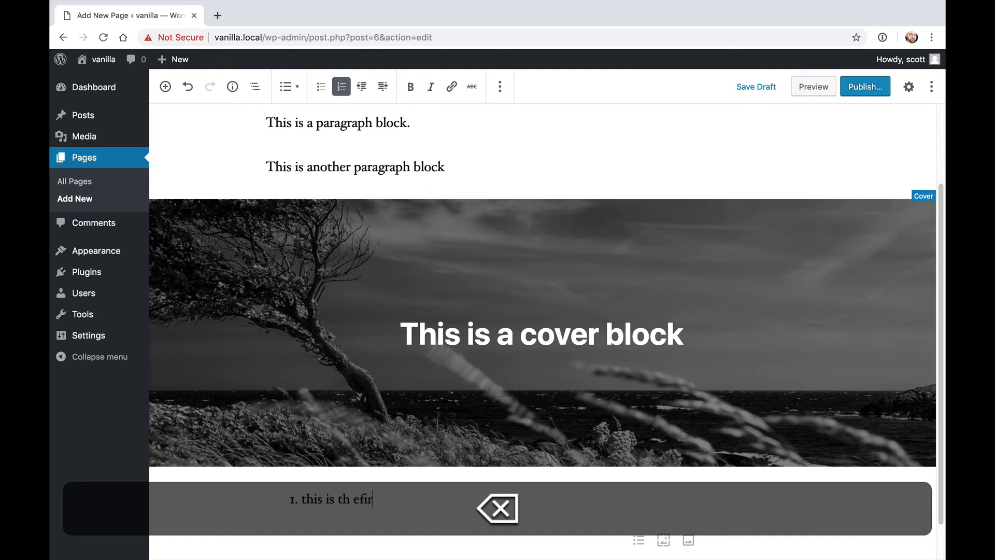
{"action": "key", "text": "BackSpace"}
{"action": "key", "text": "BackSpace"}
{"action": "key", "text": "BackSpace"}
{"action": "key", "text": "BackSpace"}
{"action": "key", "text": "BackSpace"}
{"action": "type", "text": "e fi"}
{"action": "type", "text": "ullet"}
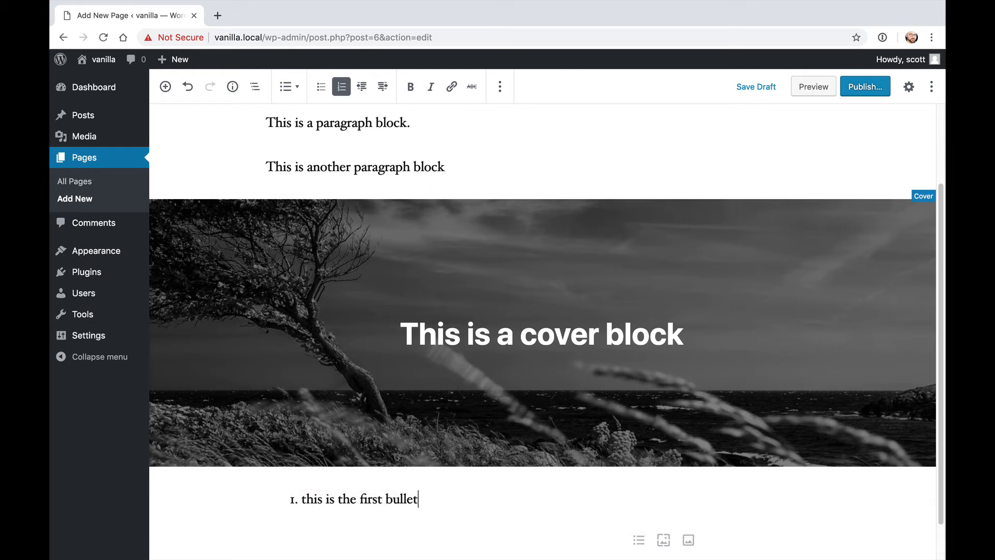
{"action": "key", "text": "Return"}
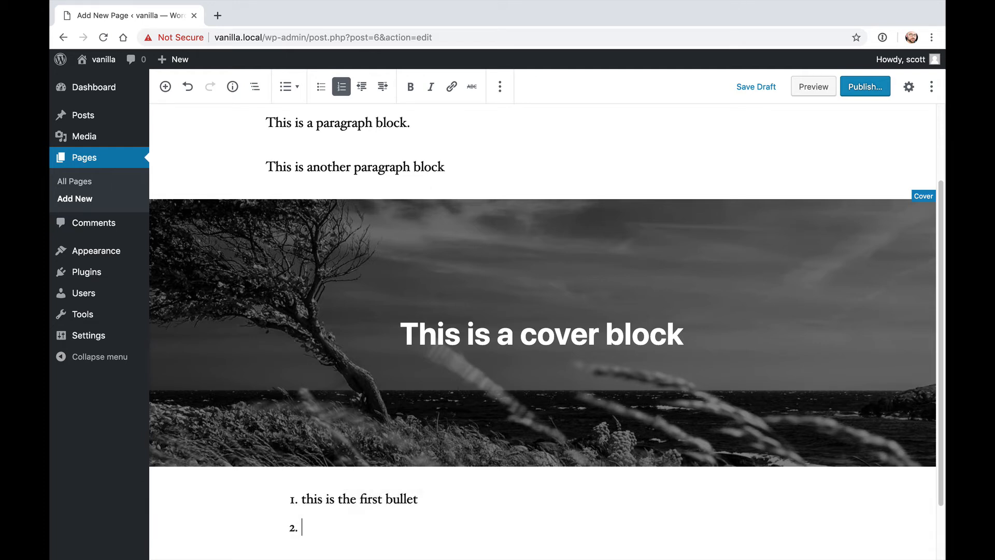
Step: Complete the numbered list with "this is the second bullet" and switch it to a bulleted list and back to numbered
{"action": "type", "text": "this is the second bullet"}
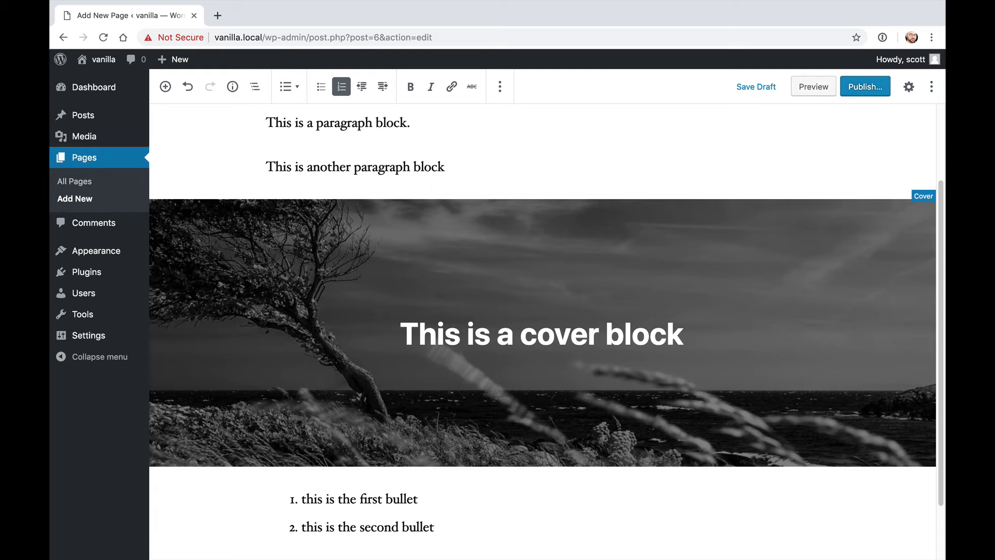
{"action": "scroll", "coordinate": [633, 524], "scroll_direction": "down", "scroll_amount": 2}
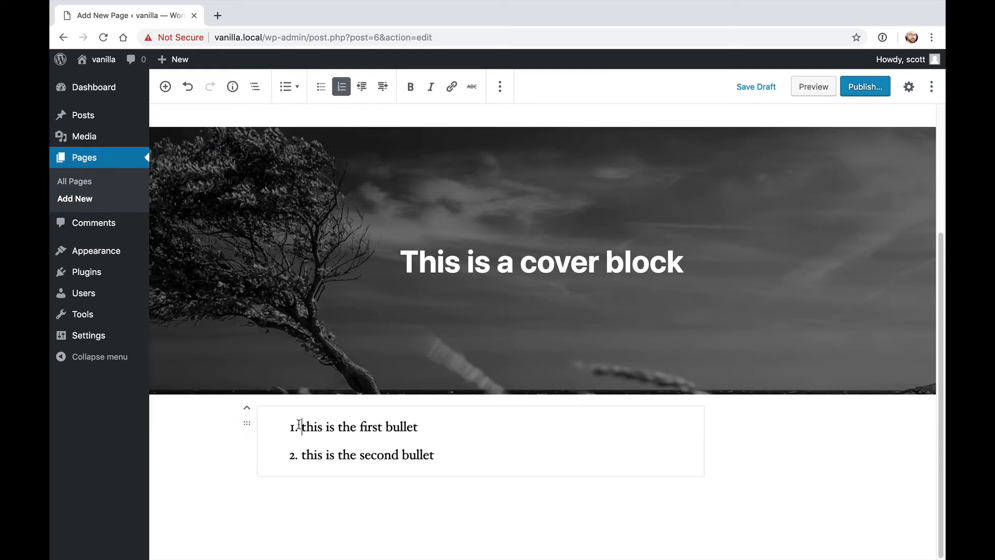
{"action": "left_click", "coordinate": [302, 426]}
{"action": "left_click", "coordinate": [320, 86]}
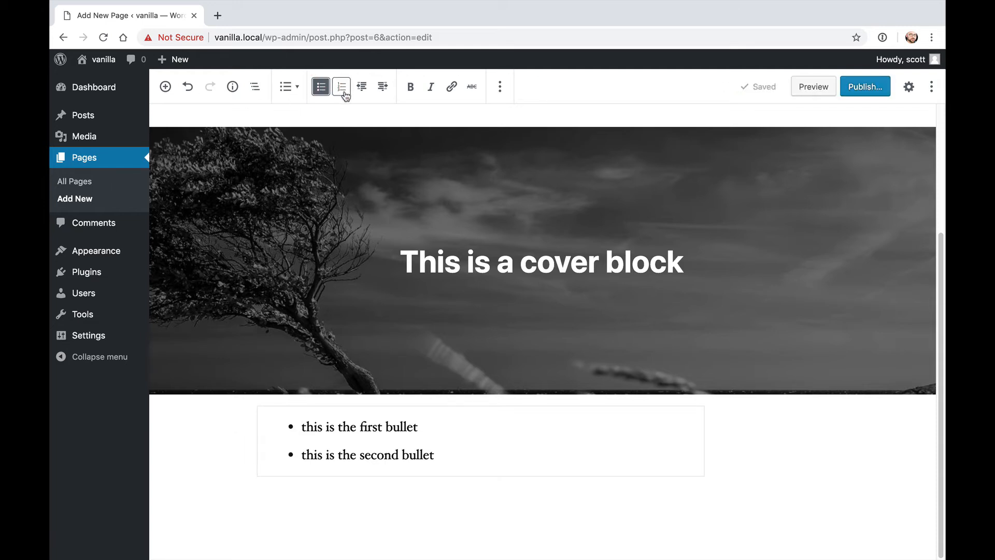
{"action": "left_click", "coordinate": [343, 88]}
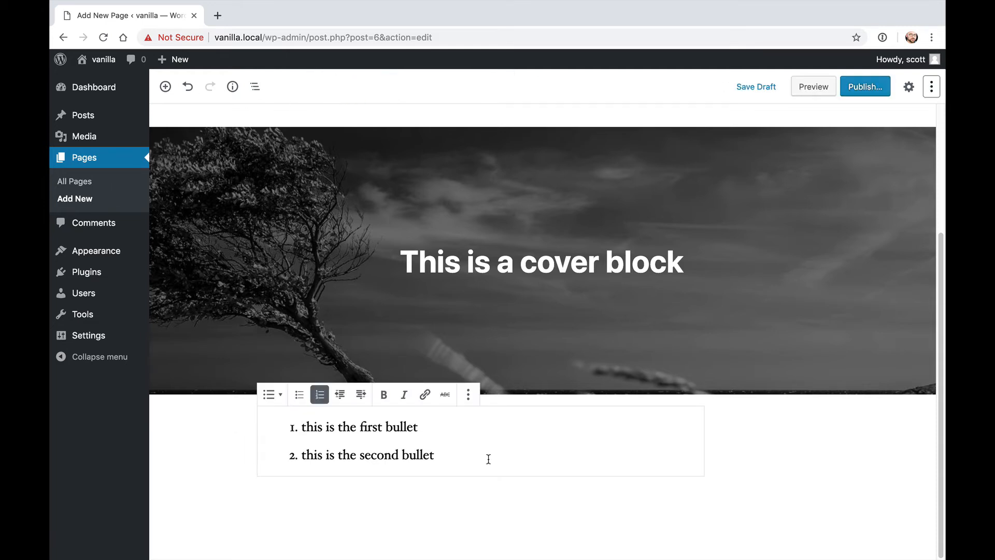
Step: Close the numbered list after its second item and create a separate bulleted list below it with the item "this is a bullet"
{"action": "left_click", "coordinate": [488, 458]}
{"action": "key", "text": "Return"}
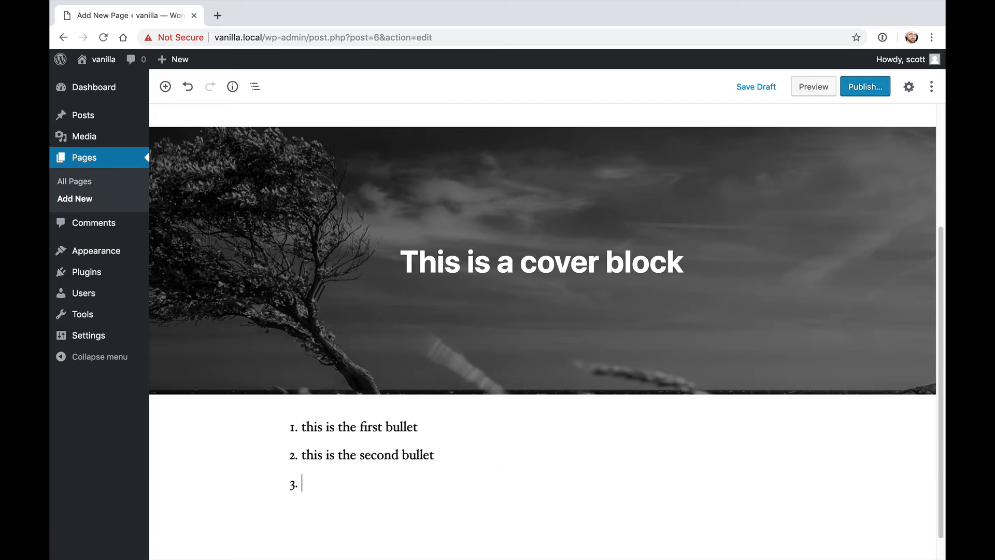
{"action": "type", "text": "*"}
{"action": "key", "text": "BackSpace"}
{"action": "key", "text": "BackSpace"}
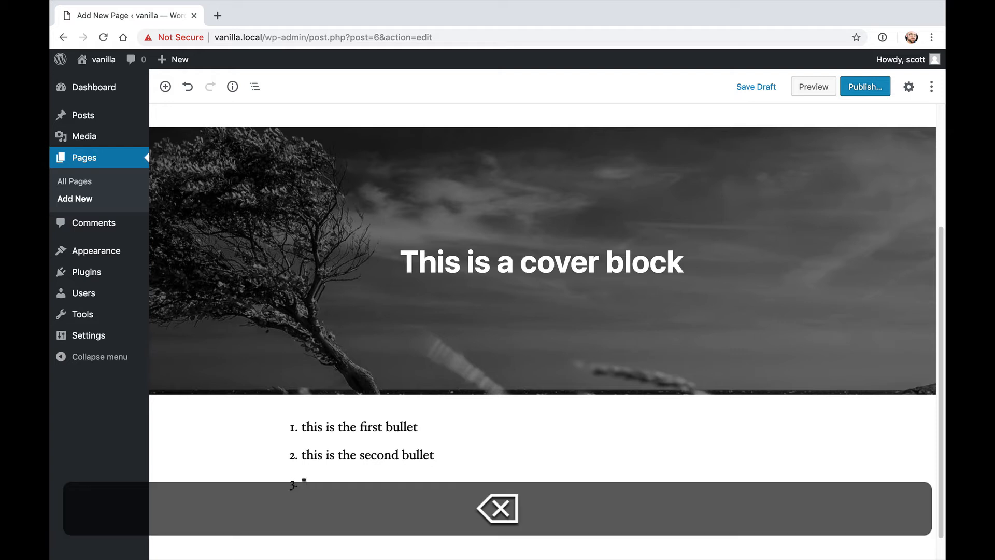
{"action": "key", "text": "Return"}
{"action": "key", "text": "Return"}
{"action": "type", "text": "* "}
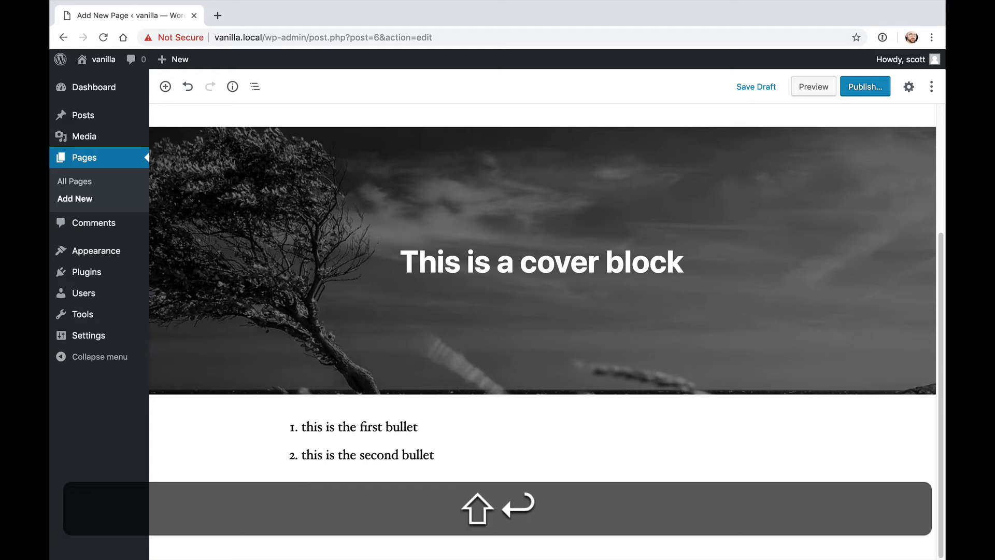
{"action": "type", "text": "thi"}
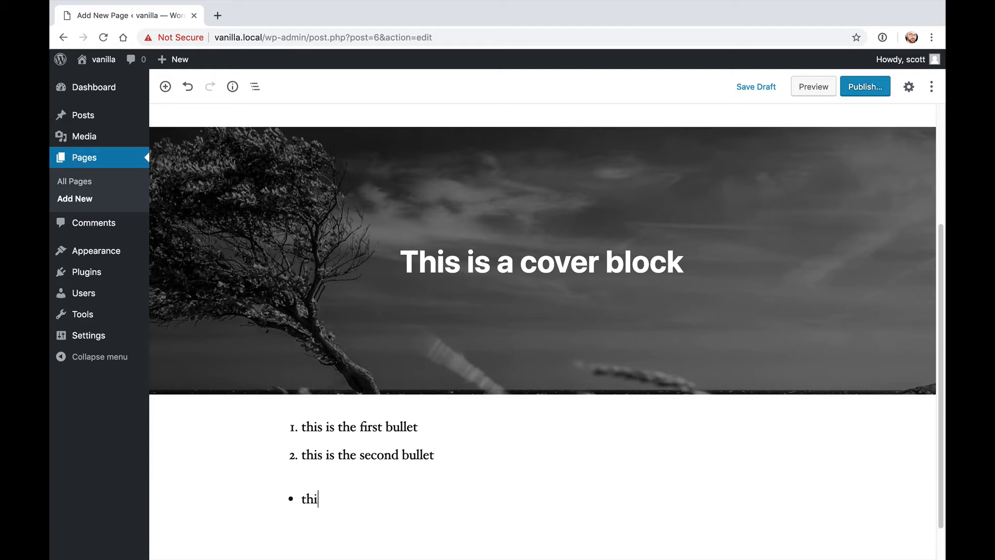
{"action": "type", "text": "s is a bullet"}
{"action": "key", "text": "Return"}
{"action": "scroll", "coordinate": [215, 499], "scroll_direction": "down", "scroll_amount": 2}
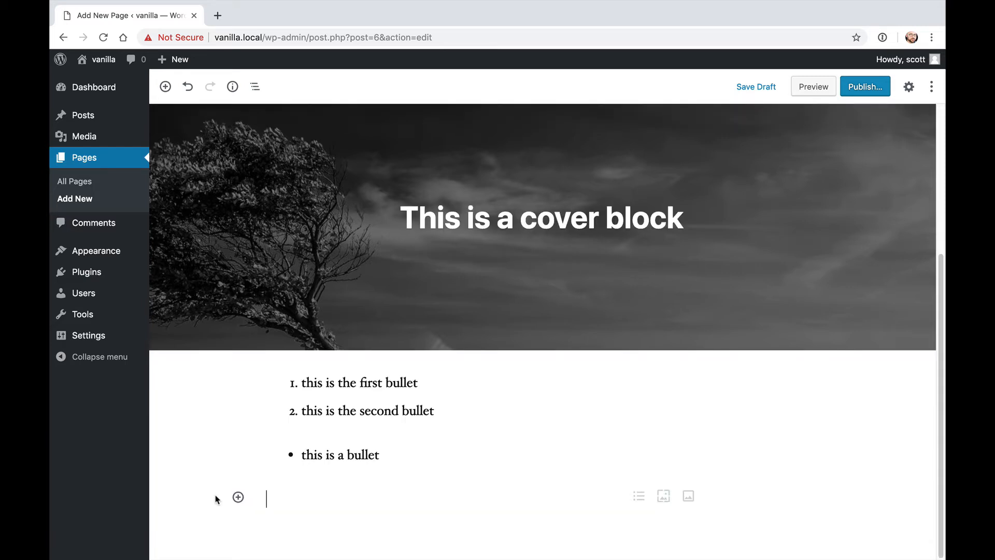
{"action": "left_click", "coordinate": [242, 501]}
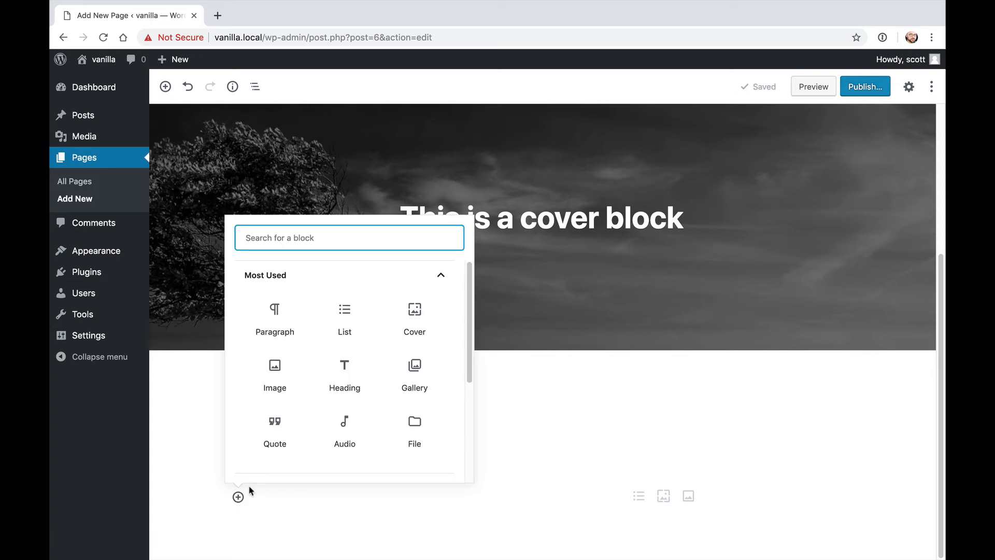
{"action": "left_click", "coordinate": [208, 480]}
{"action": "left_click", "coordinate": [250, 501]}
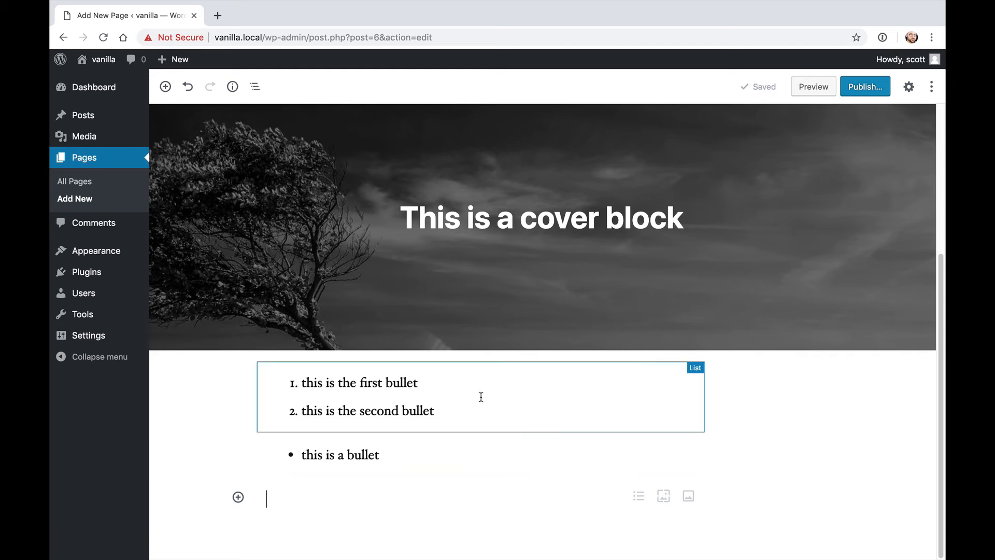
Step: Insert a Gallery block below the bulleted list using the slash command "/gallery"
{"action": "type", "text": "/"}
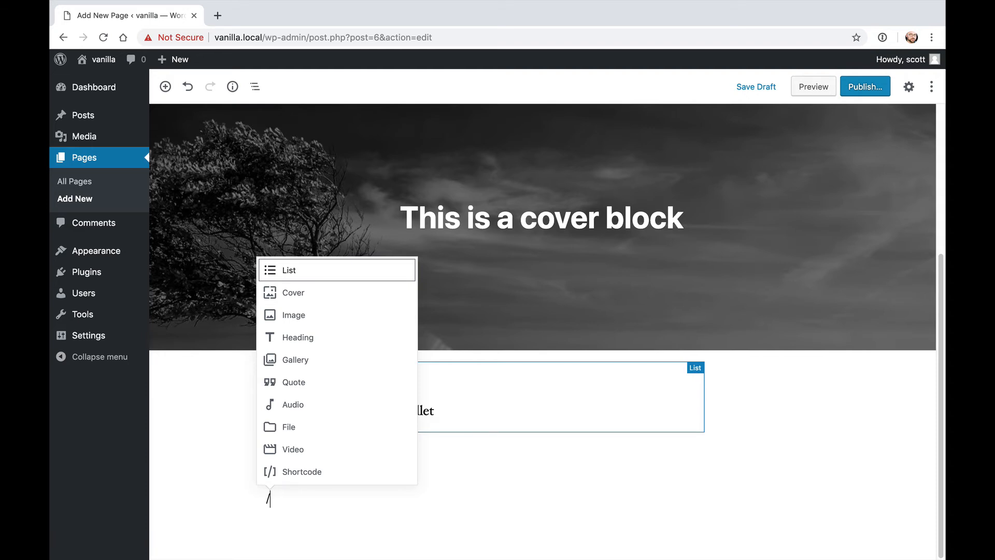
{"action": "type", "text": "gallery"}
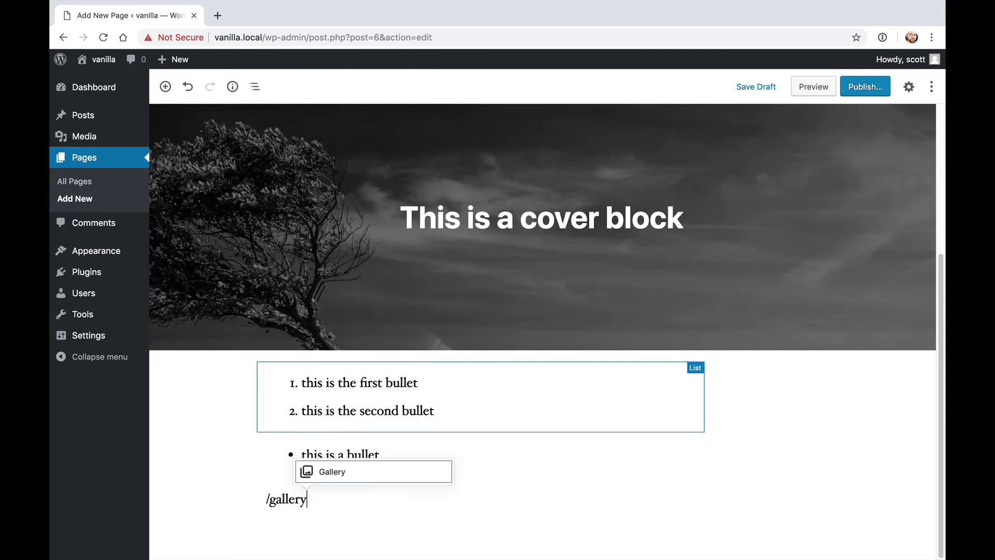
{"action": "key", "text": "Return"}
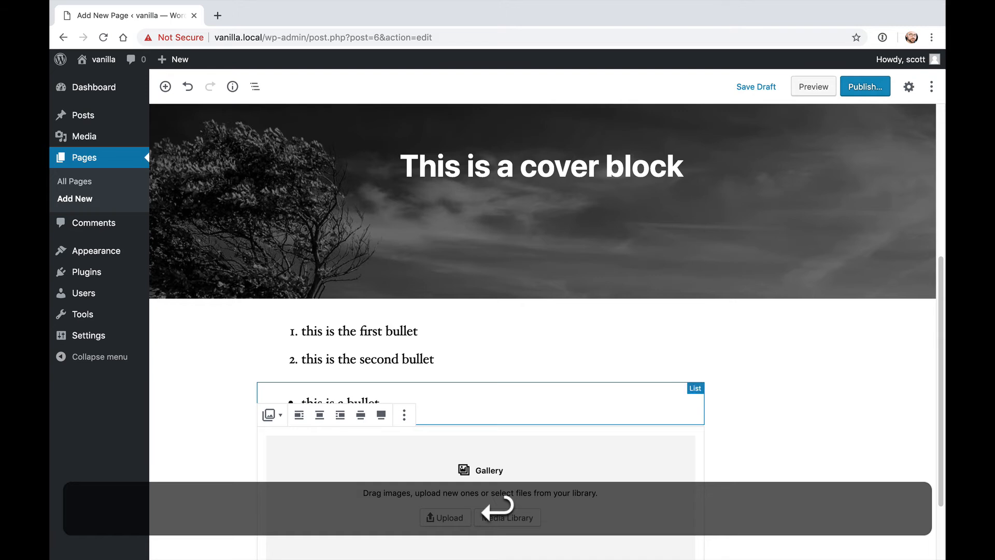
{"action": "scroll", "coordinate": [808, 367], "scroll_direction": "down", "scroll_amount": 2}
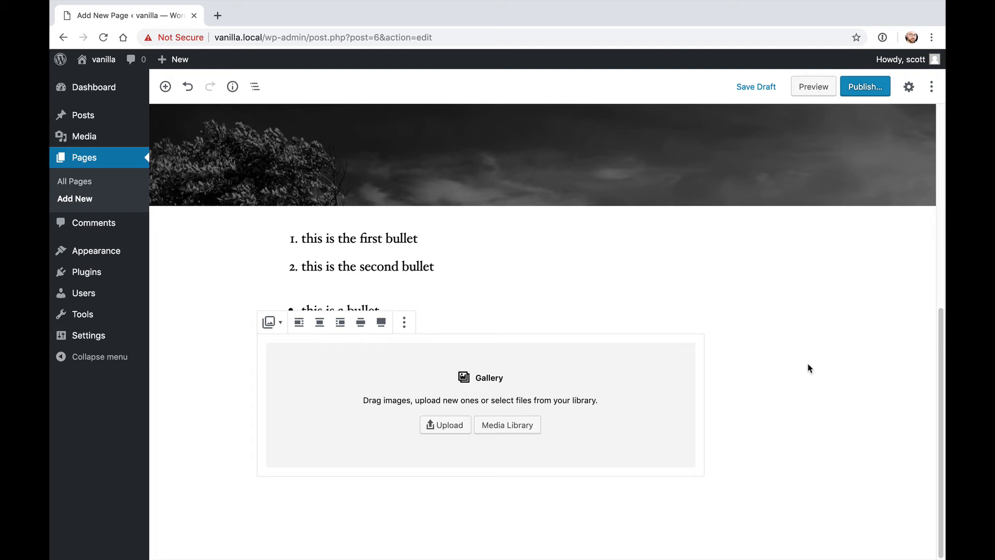
Step: Add an H2 heading below the gallery using Markdown syntax, with the text "This is a header 2, or H2 block"
{"action": "key", "text": "Return"}
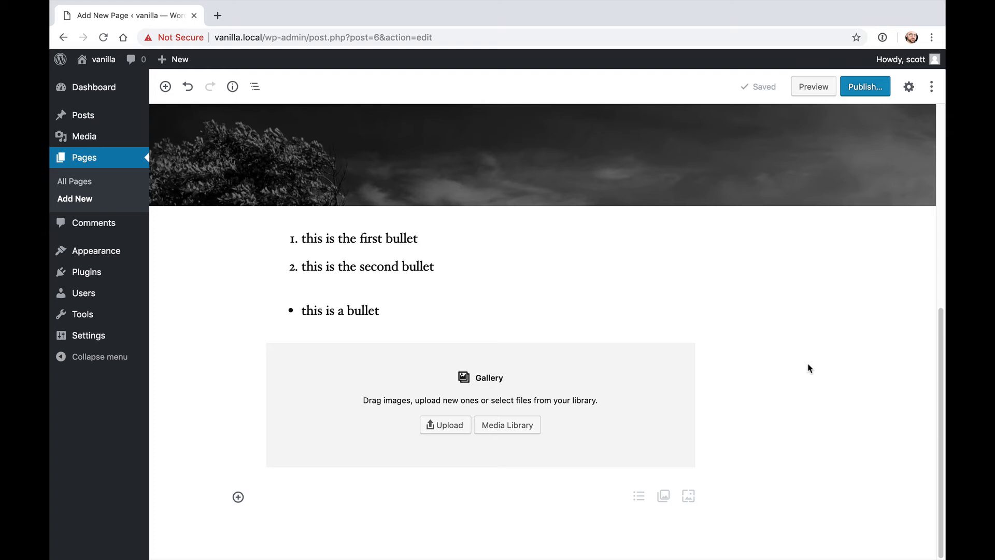
{"action": "type", "text": "##"}
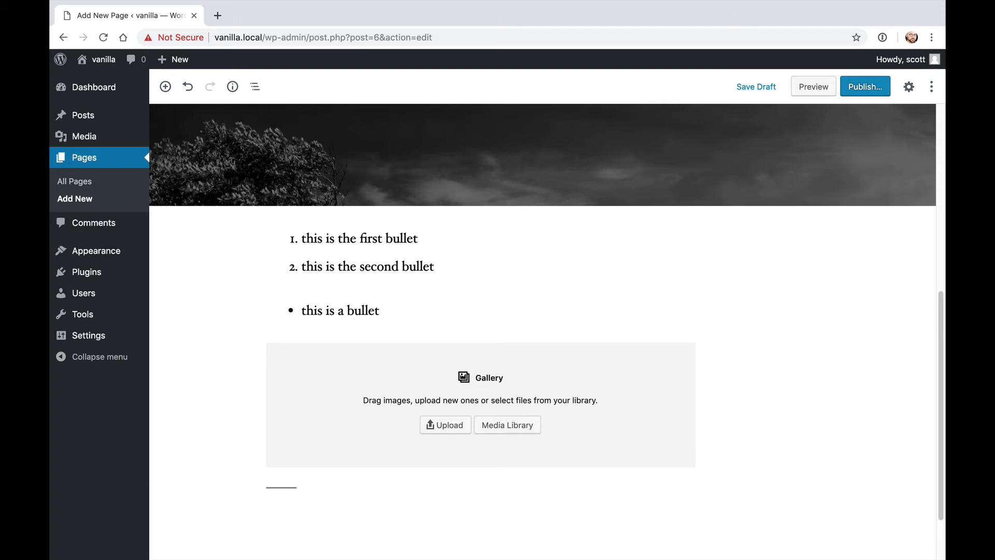
{"action": "type", "text": " This is a he"}
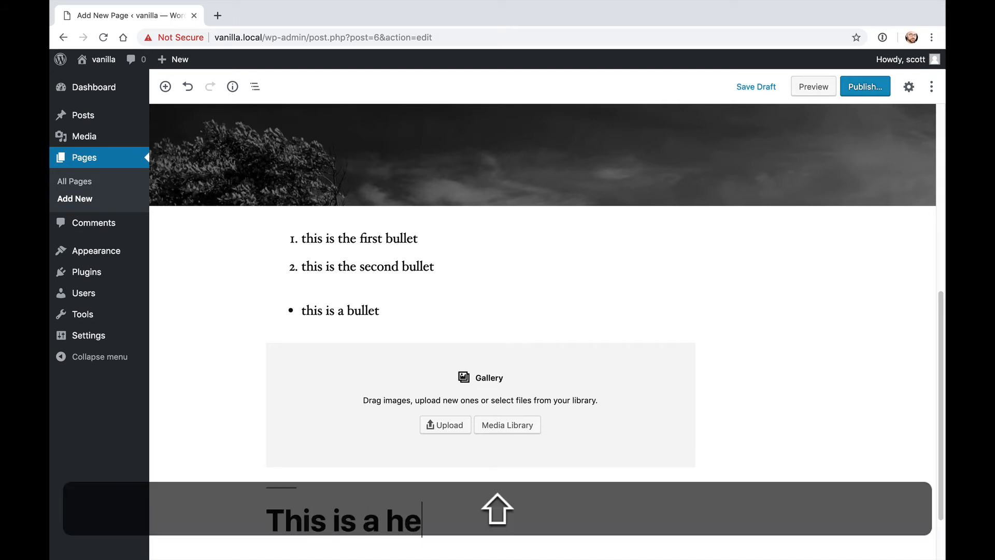
{"action": "type", "text": "ader 2, "}
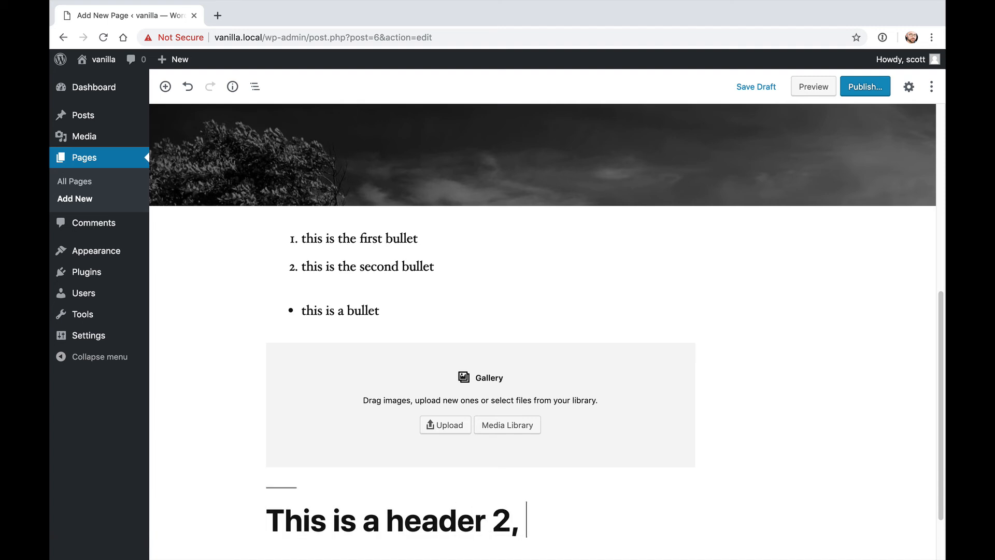
{"action": "type", "text": "or H2 block"}
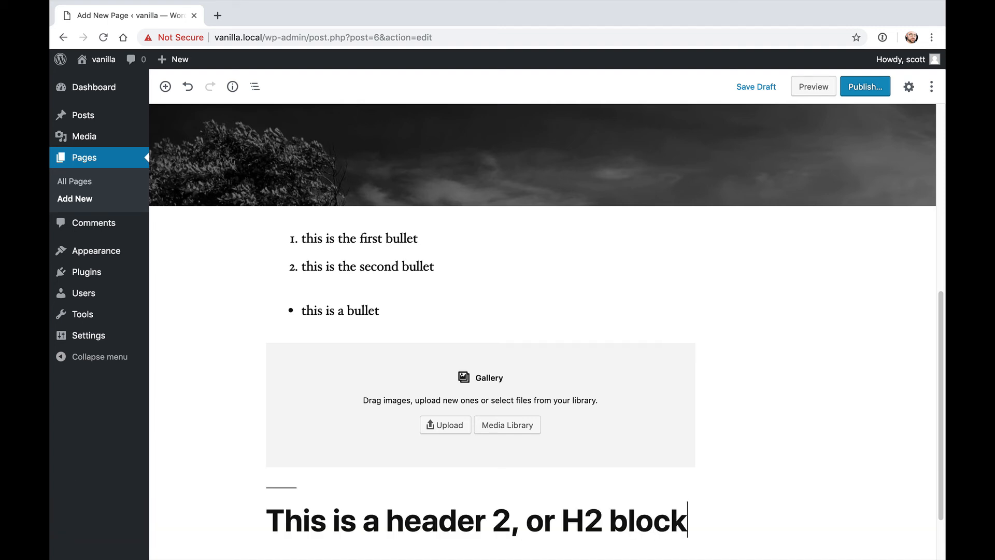
Step: Add an H3 heading below the H2 heading using Markdown syntax, with the text "This is a header 3, or H3 block"
{"action": "key", "text": "Return"}
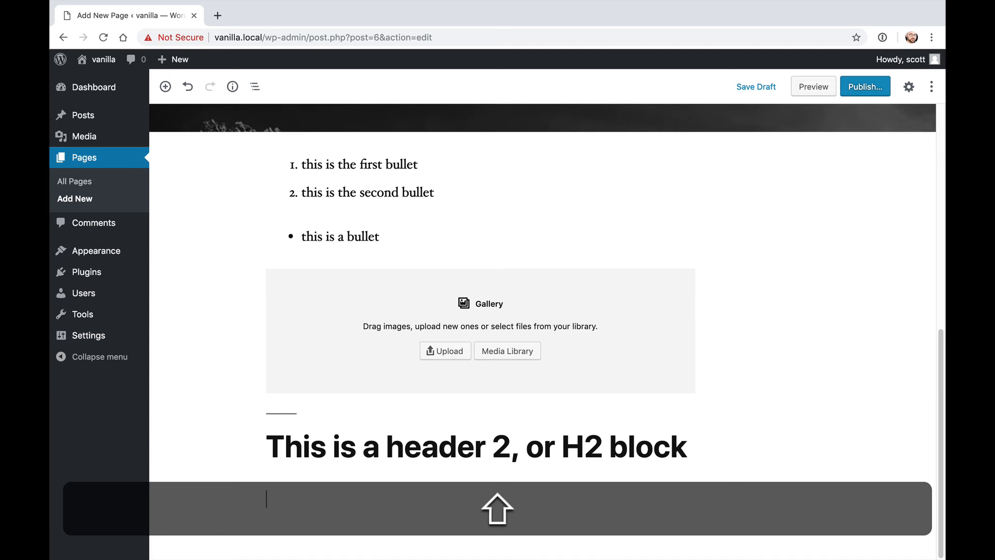
{"action": "type", "text": "###"}
{"action": "type", "text": " This is a head"}
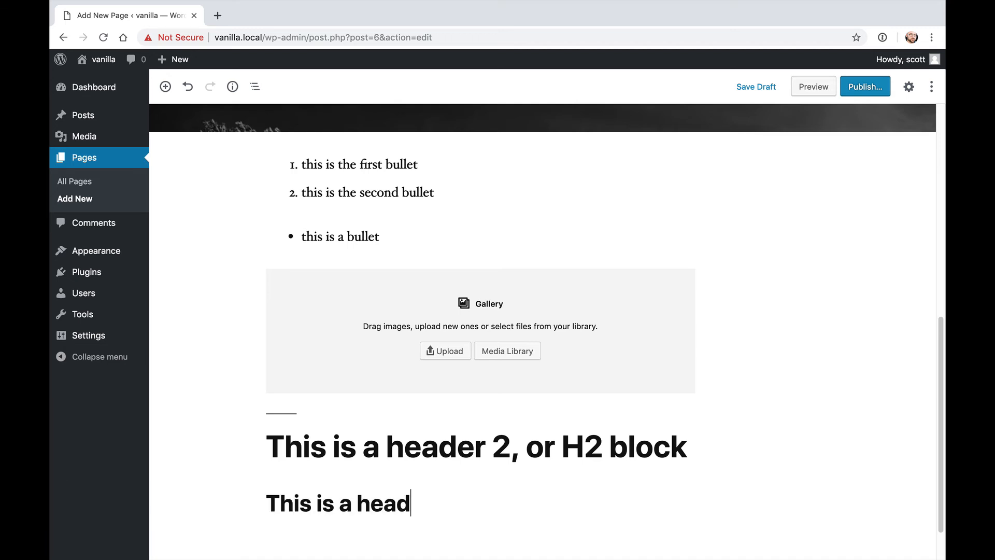
{"action": "type", "text": "er 3, or H"}
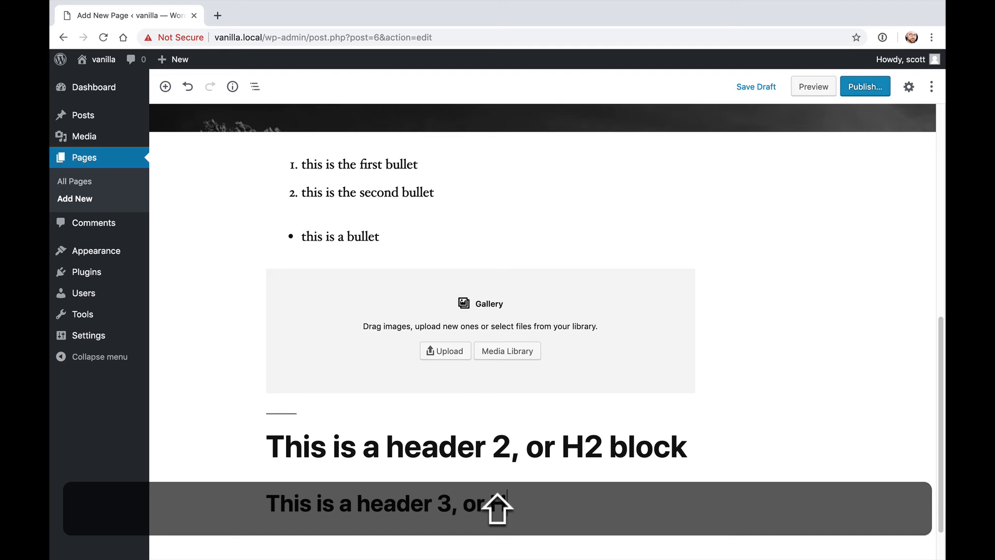
{"action": "type", "text": "3 block"}
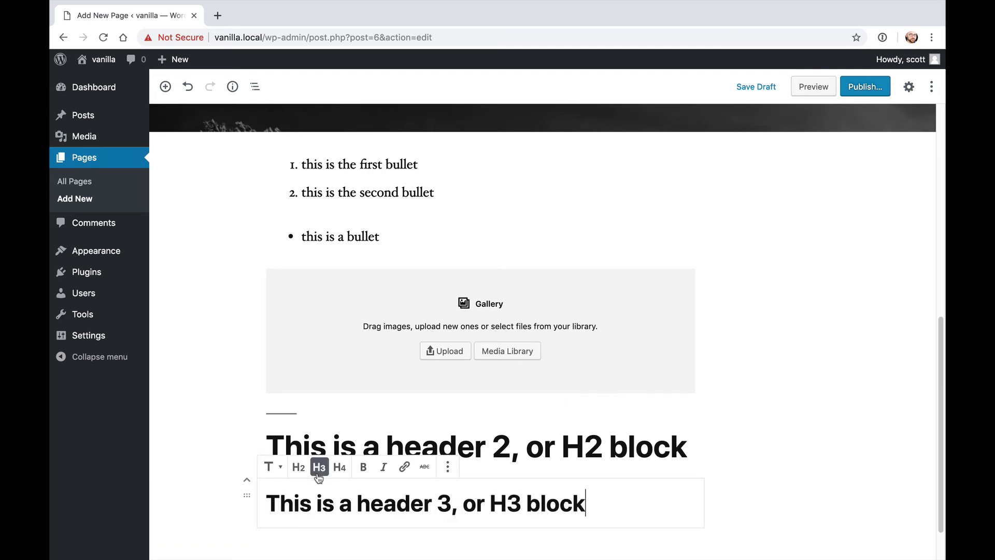
Step: Select the H2 heading block and move it one position up and back down again
{"action": "left_click", "coordinate": [340, 442]}
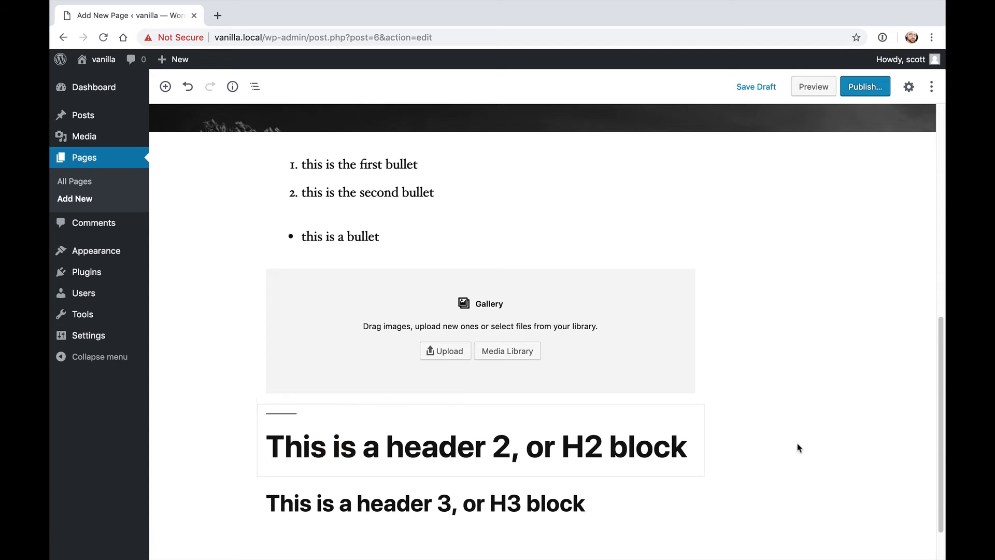
{"action": "scroll", "coordinate": [799, 447], "scroll_direction": "down", "scroll_amount": 2}
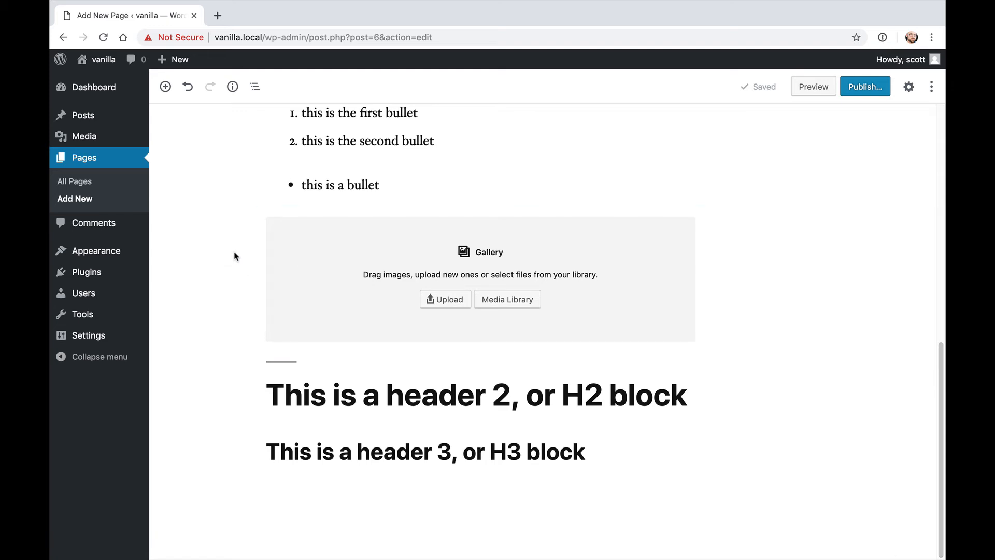
{"action": "key", "text": "Up"}
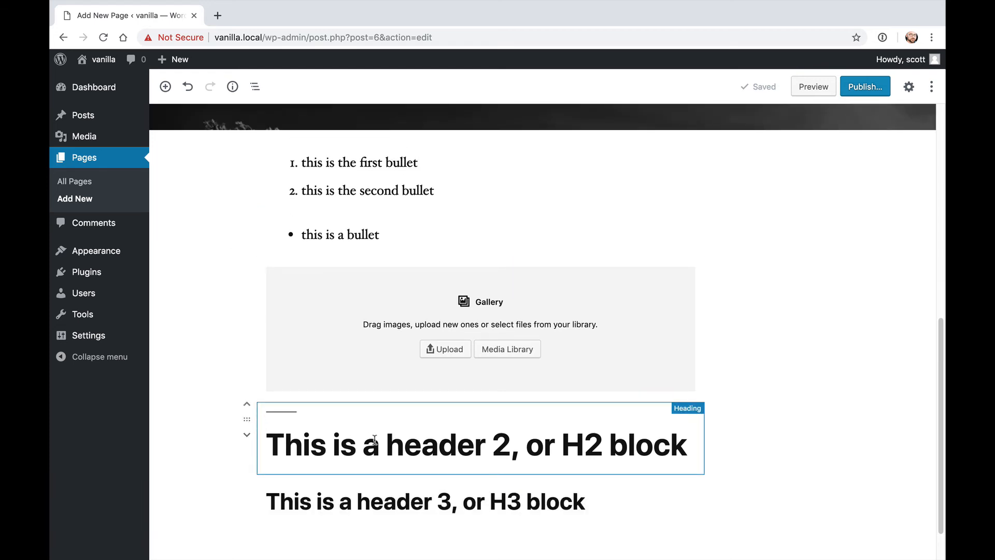
{"action": "left_click", "coordinate": [247, 404]}
{"action": "left_click", "coordinate": [247, 435]}
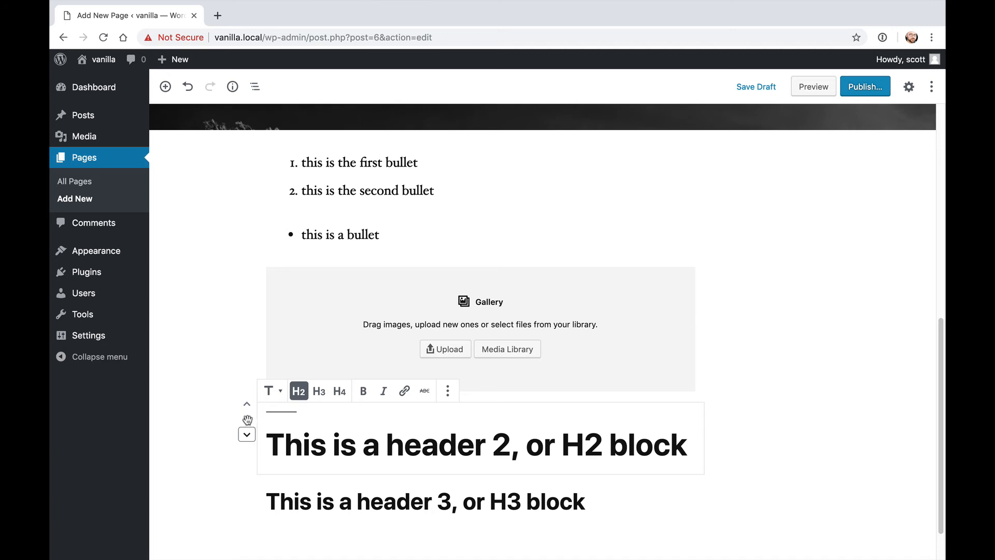
Step: Relocate the H2 heading block between the numbered list and the bulleted list
{"action": "left_click_drag", "start_coordinate": [247, 418], "coordinate": [394, 203]}
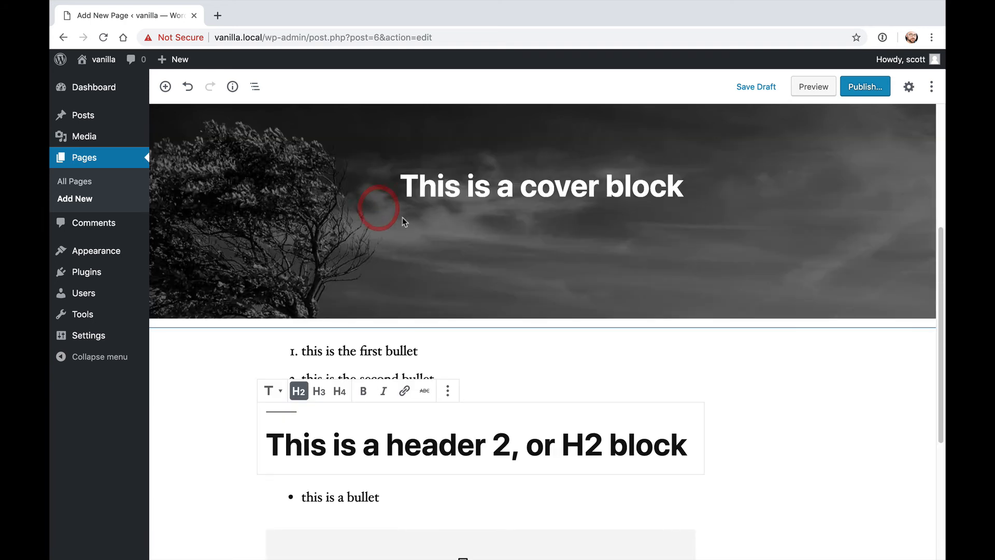
{"action": "left_click", "coordinate": [715, 447]}
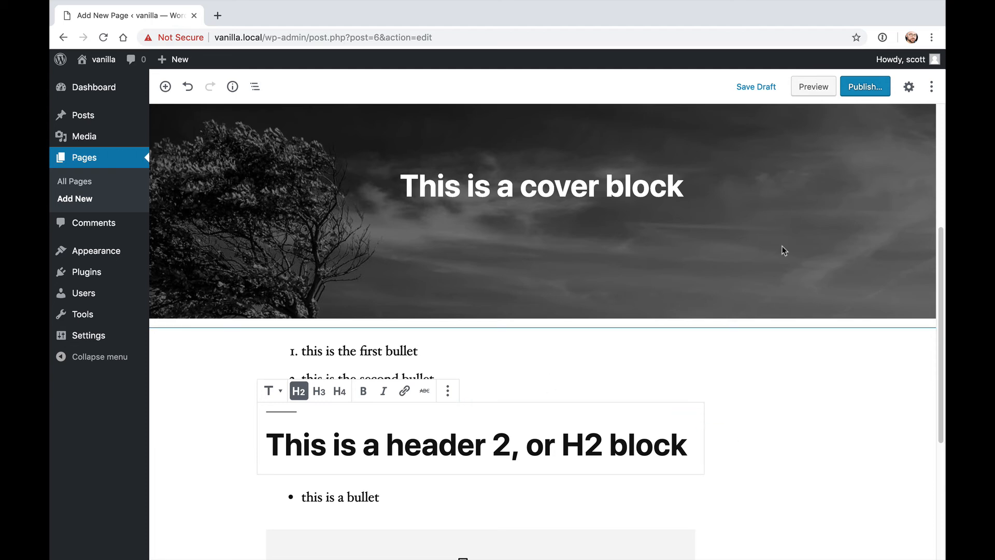
{"action": "key", "text": "Down"}
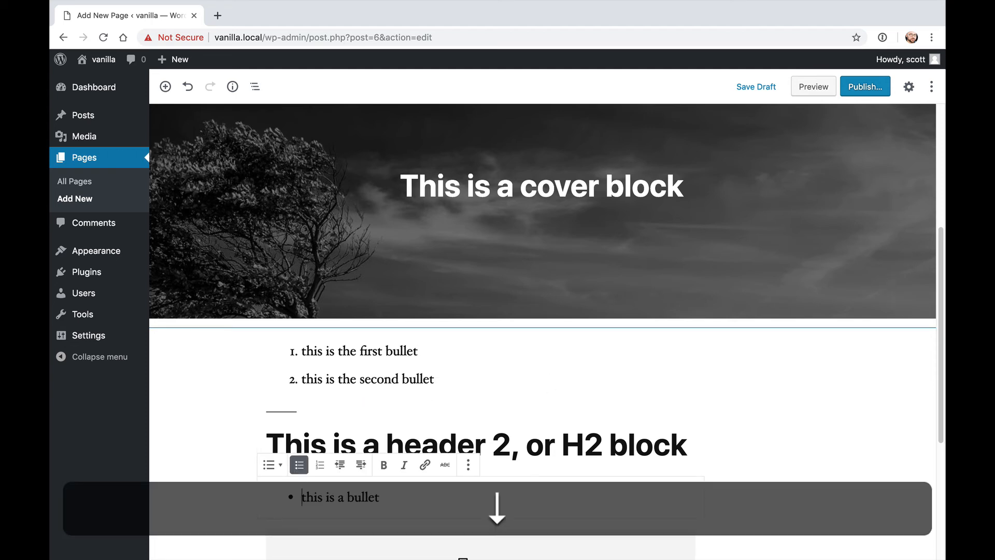
{"action": "key", "text": "super+z"}
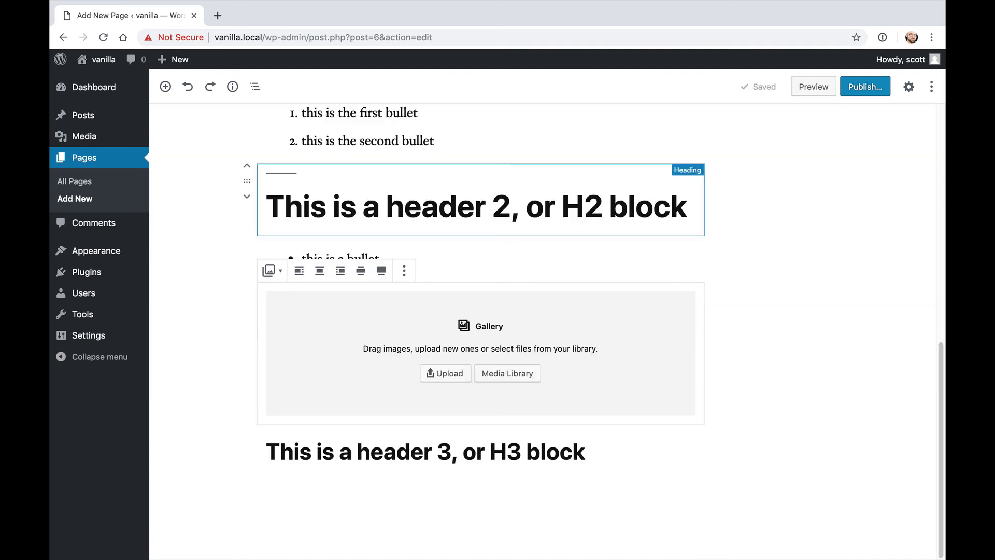
Step: Examine the additional block options of the H2 heading, close them, and reselect the heading
{"action": "left_click", "coordinate": [385, 206]}
{"action": "left_click", "coordinate": [448, 152]}
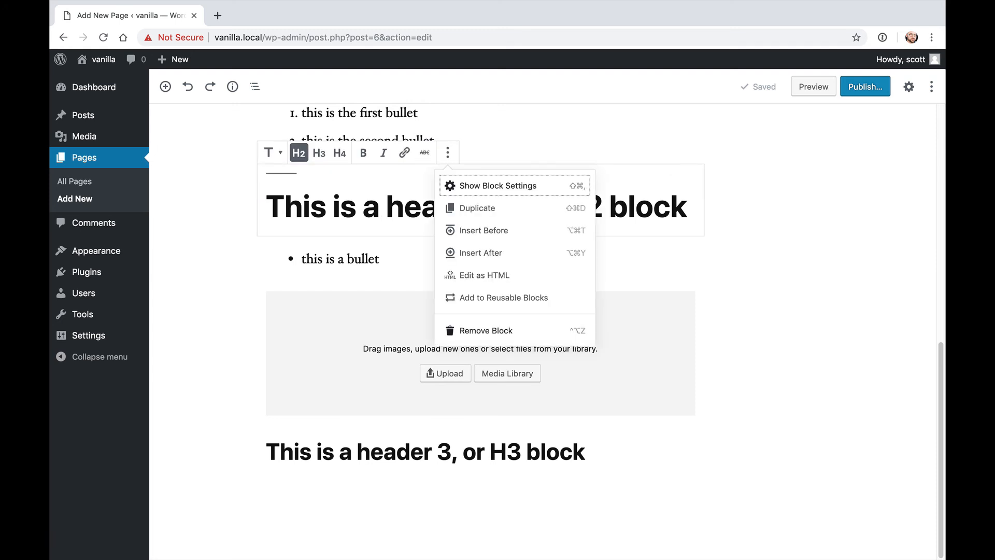
{"action": "left_click", "coordinate": [741, 254]}
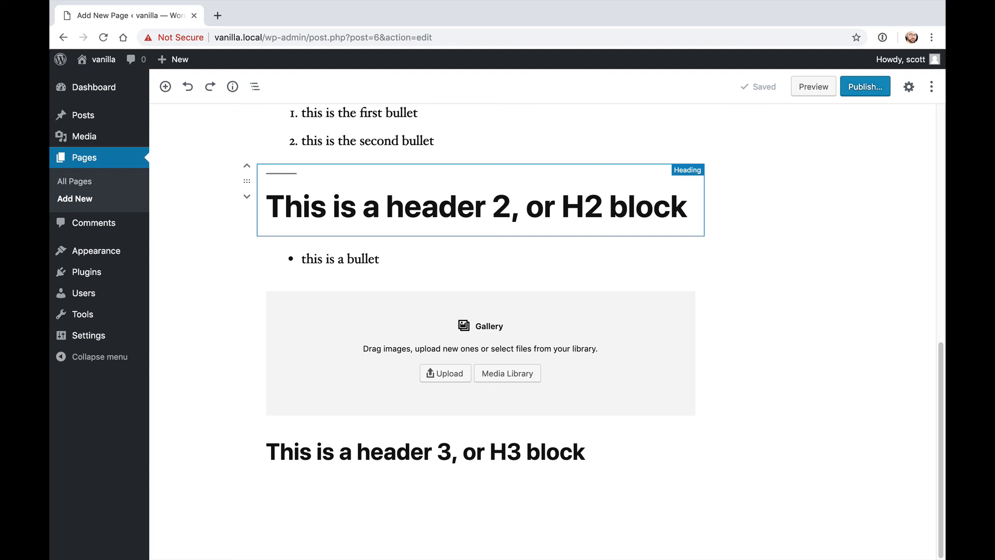
{"action": "left_click", "coordinate": [481, 206]}
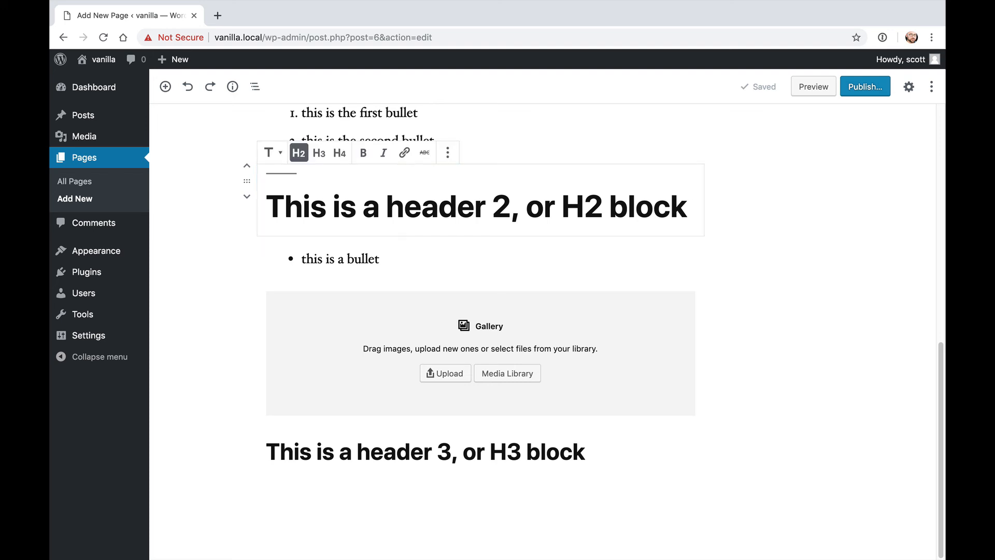
Step: Delete the H2 heading block and the empty gallery block from the page
{"action": "key", "text": "BackSpace"}
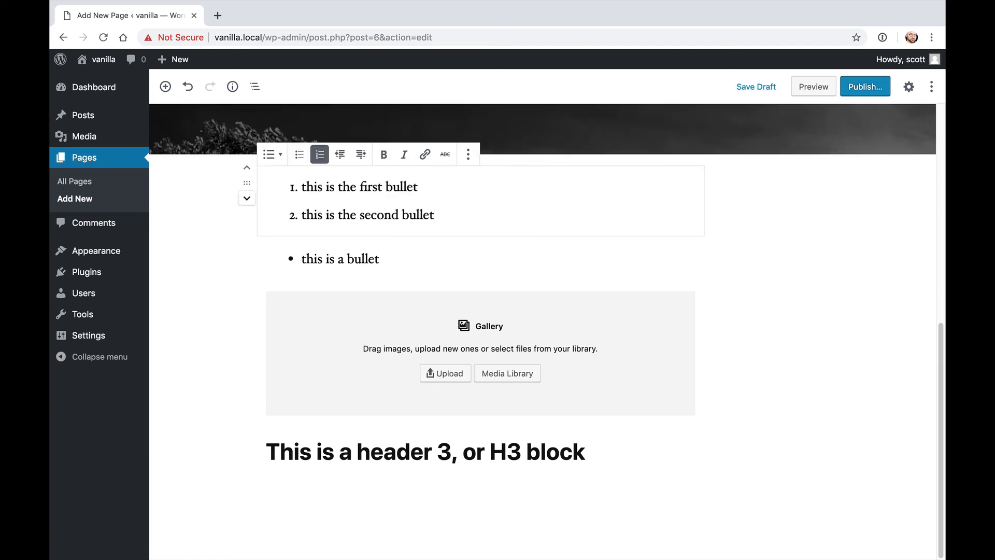
{"action": "left_click", "coordinate": [363, 330]}
{"action": "key", "text": "BackSpace"}
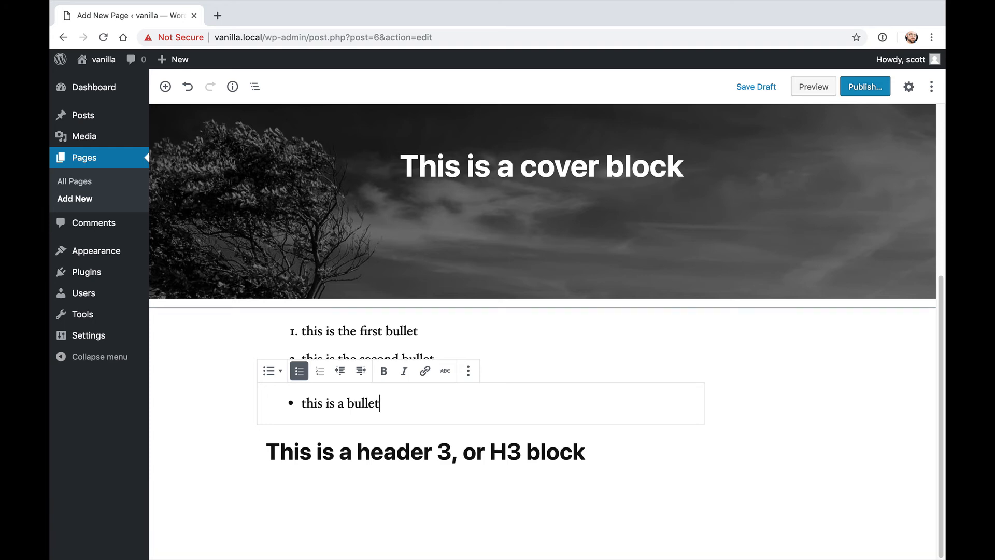
Step: Insert the Arches image file from outside the browser as an image block between the two paragraph blocks
{"action": "scroll", "coordinate": [543, 332], "scroll_direction": "up", "scroll_amount": 5}
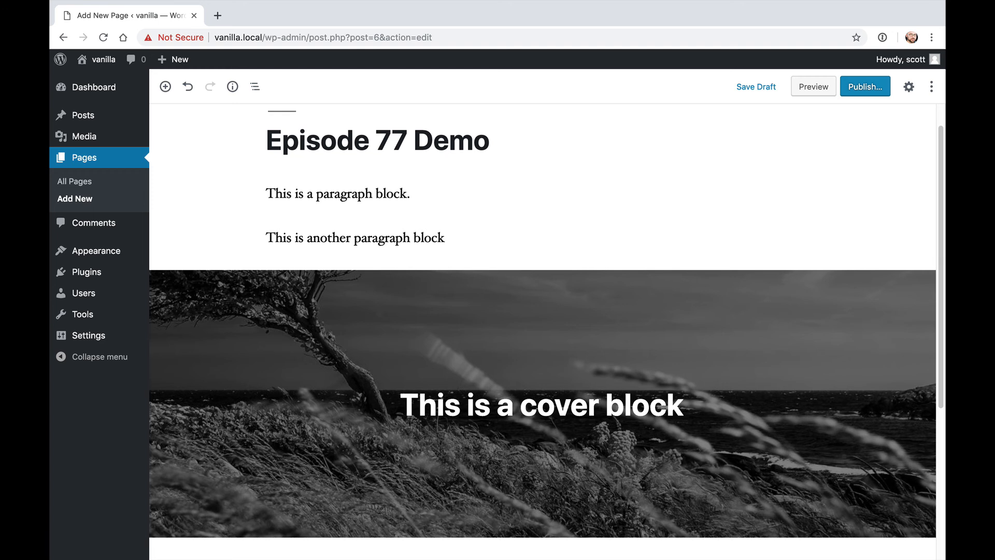
{"action": "key", "text": "super+Tab"}
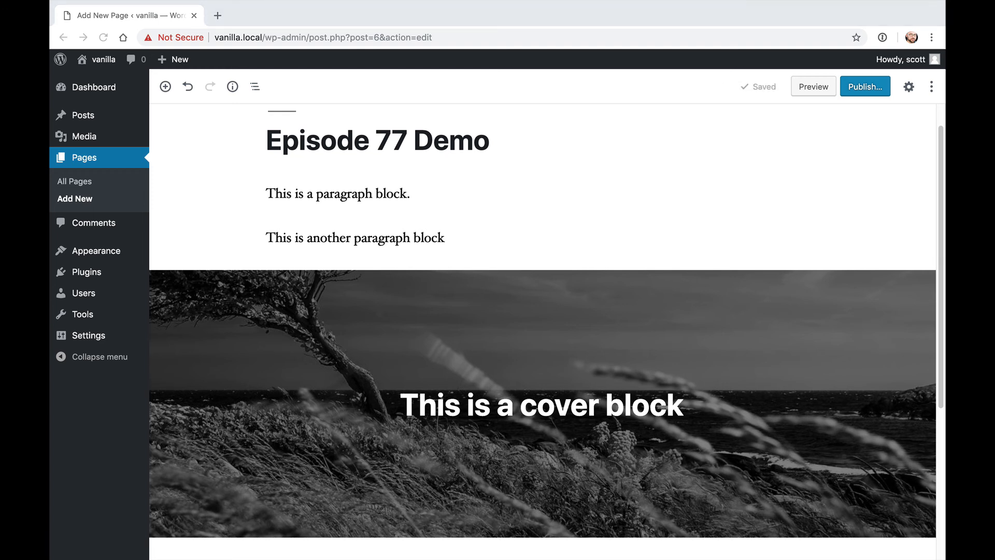
{"action": "left_click_drag", "start_coordinate": [340, 258], "coordinate": [328, 205]}
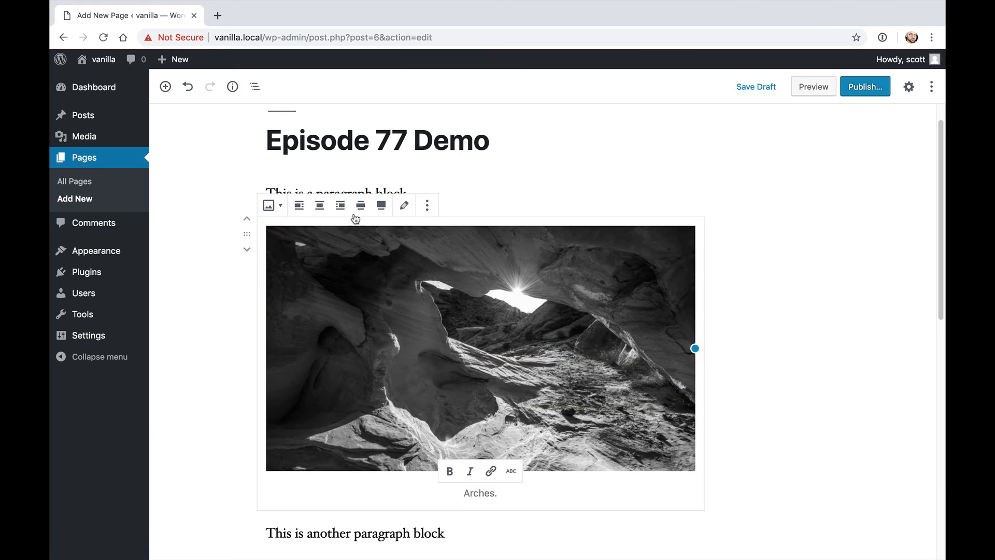
Step: Align the Arches image right at roughly a third of its width, and save the draft
{"action": "left_click", "coordinate": [340, 206]}
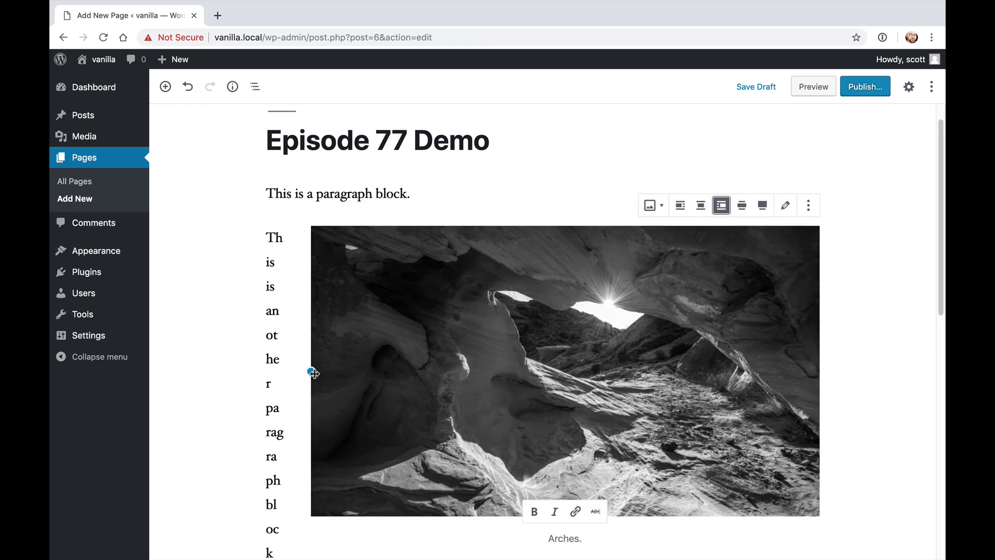
{"action": "left_click_drag", "start_coordinate": [311, 371], "coordinate": [667, 331]}
{"action": "left_click", "coordinate": [865, 210]}
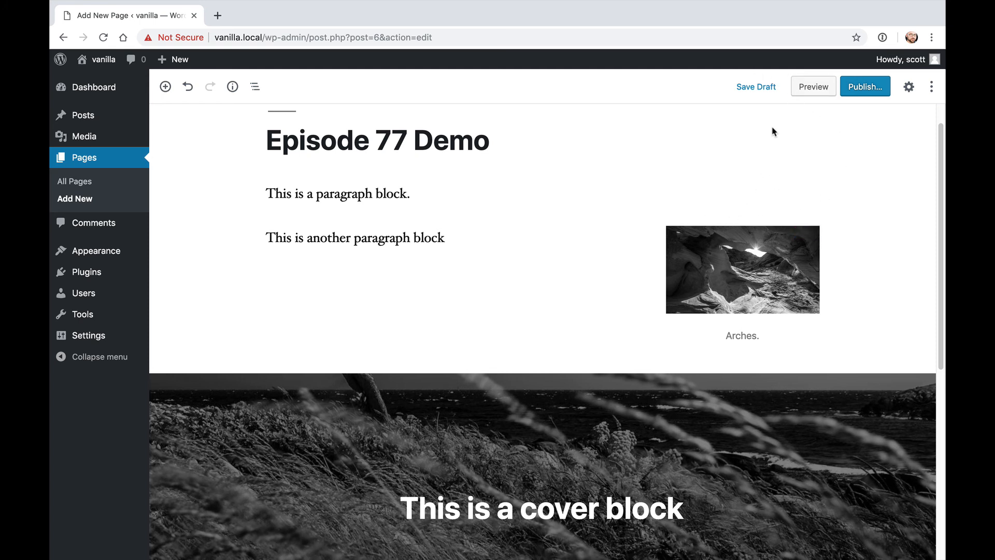
{"action": "left_click", "coordinate": [771, 94]}
Step: Select the first paragraph block, deselect it, and bring up its block movement controls
{"action": "left_click", "coordinate": [360, 199]}
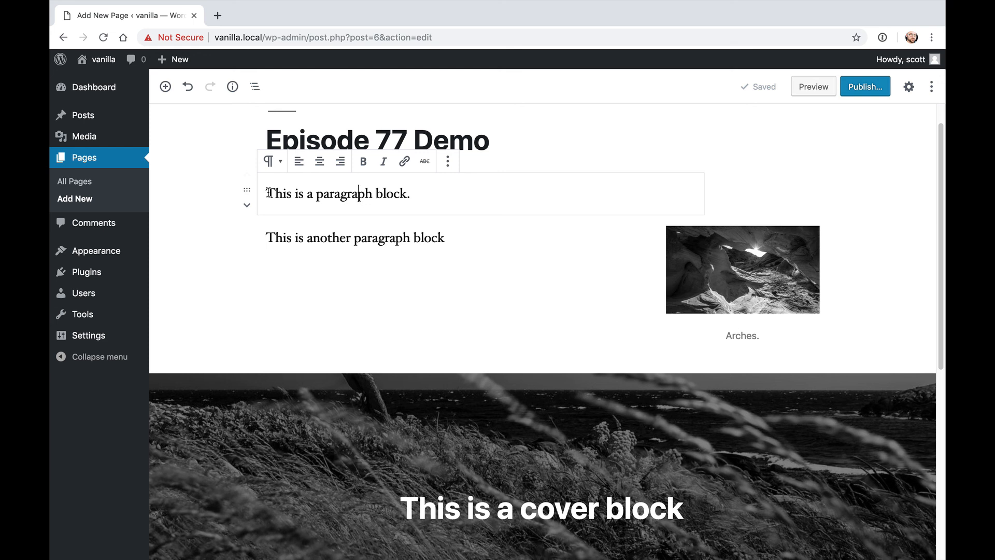
{"action": "scroll", "coordinate": [268, 193], "scroll_direction": "up", "scroll_amount": 1}
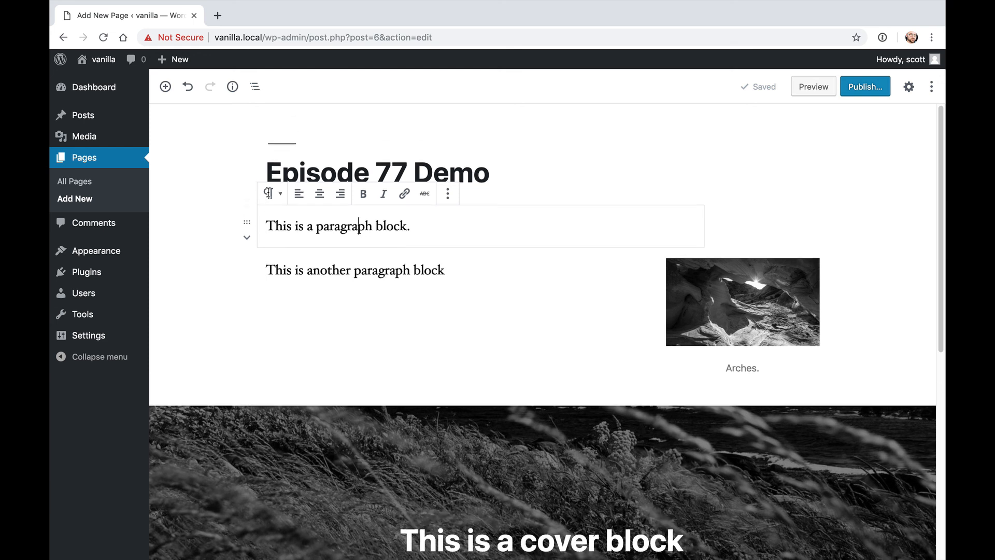
{"action": "left_click", "coordinate": [224, 184]}
{"action": "mouse_move", "coordinate": [248, 223]}
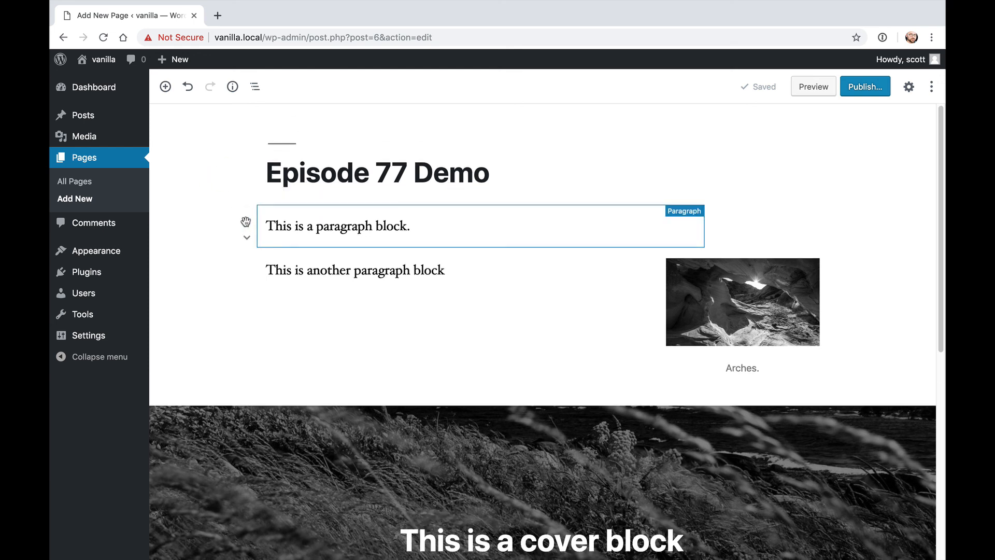